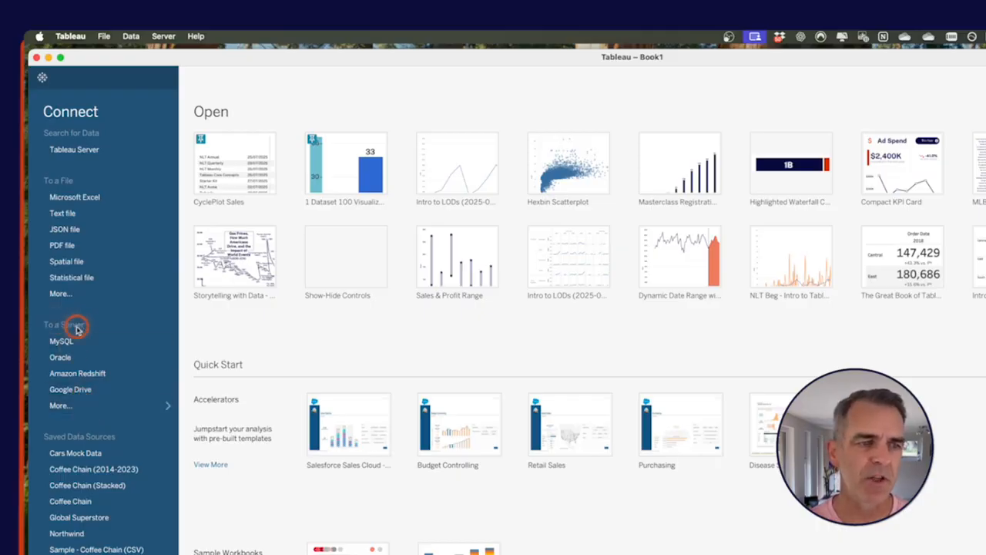
Step: Connect to the Excel workbook Cookie_Company_Data.xlsx in the Datasources folder
left_click(84, 406)
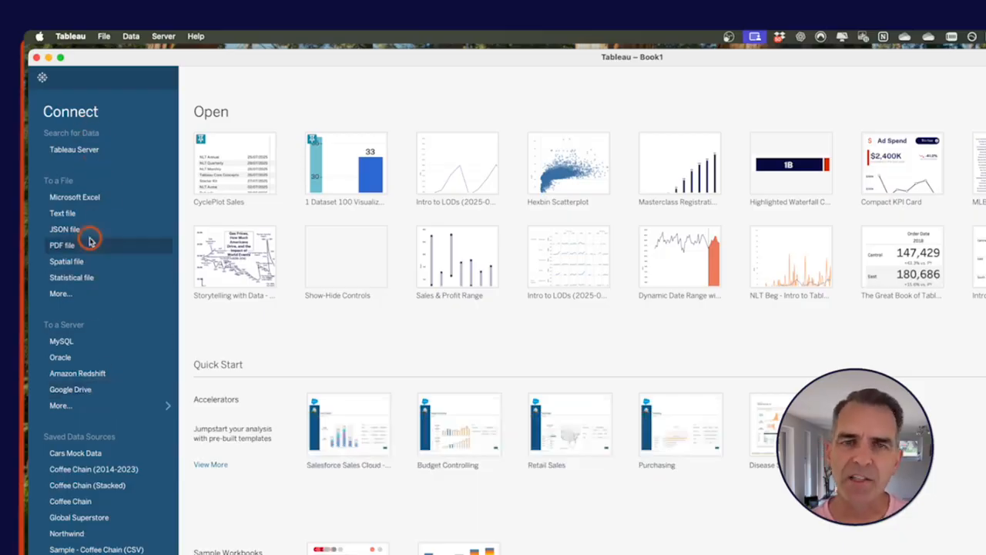
left_click(79, 199)
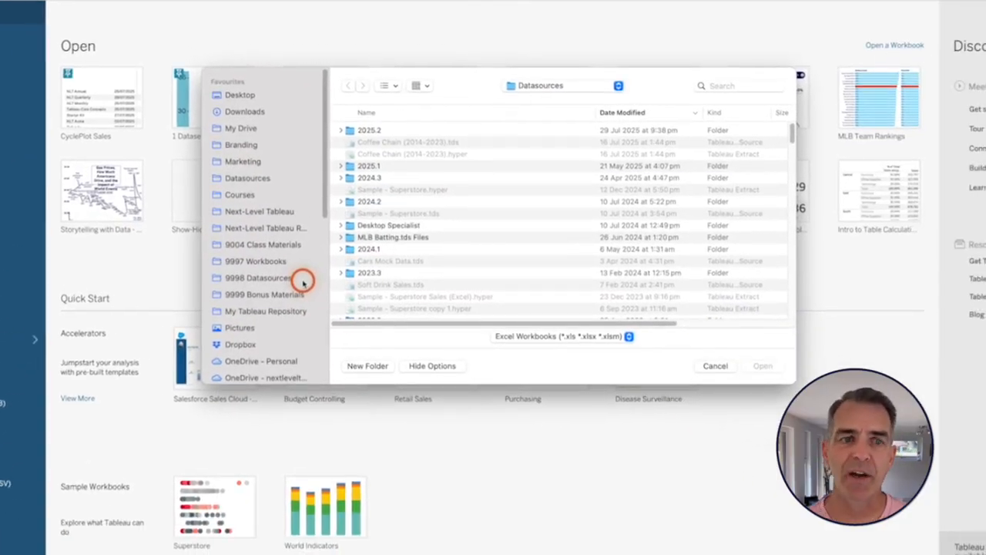
left_click(243, 179)
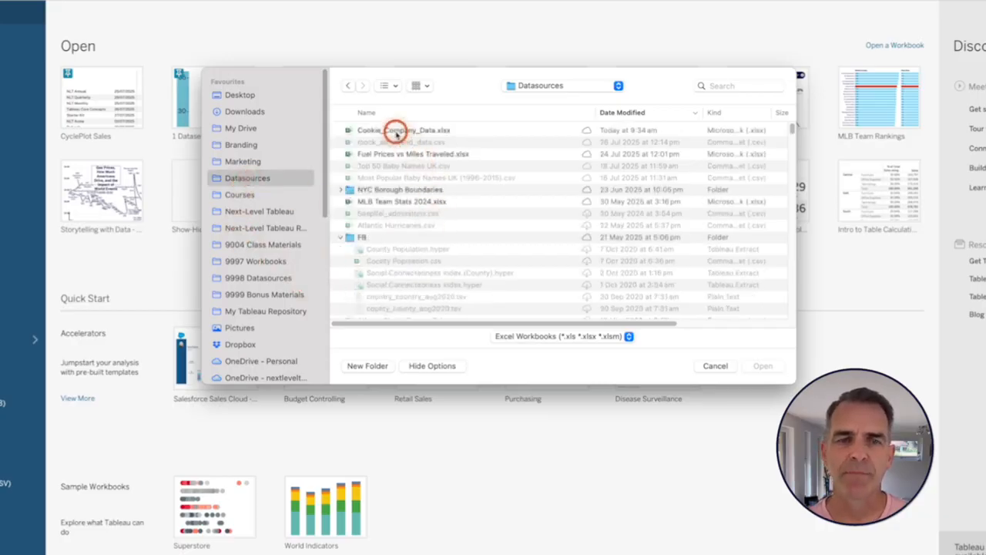
left_click(396, 131)
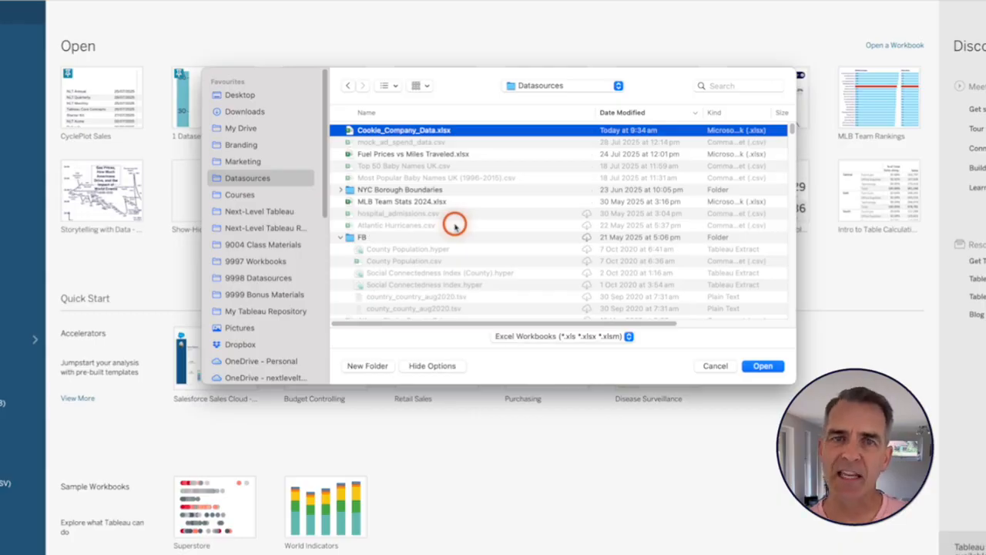
left_click(759, 369)
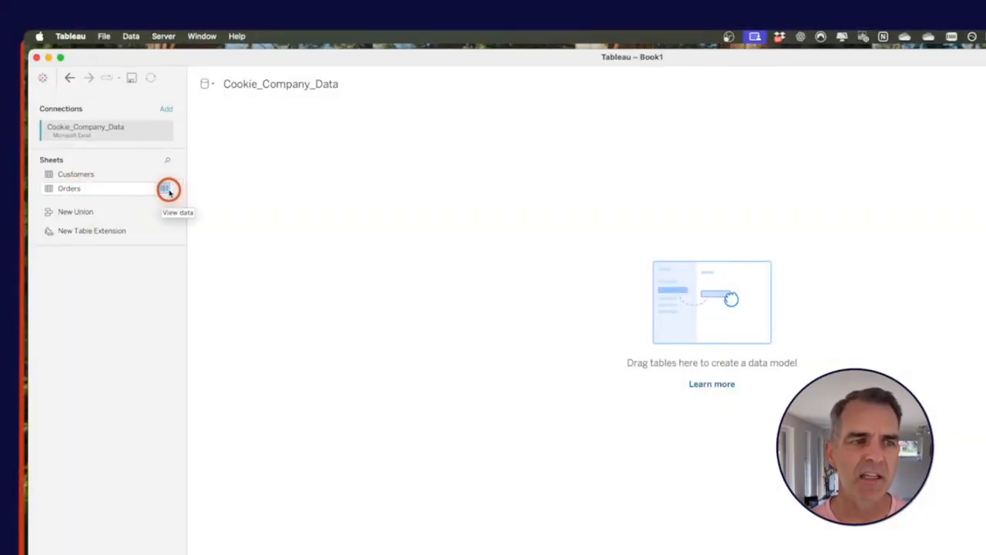
Step: Preview the data of the Orders sheet in an enlarged view, and that of the Customers sheet, closing each preview
left_click(166, 190)
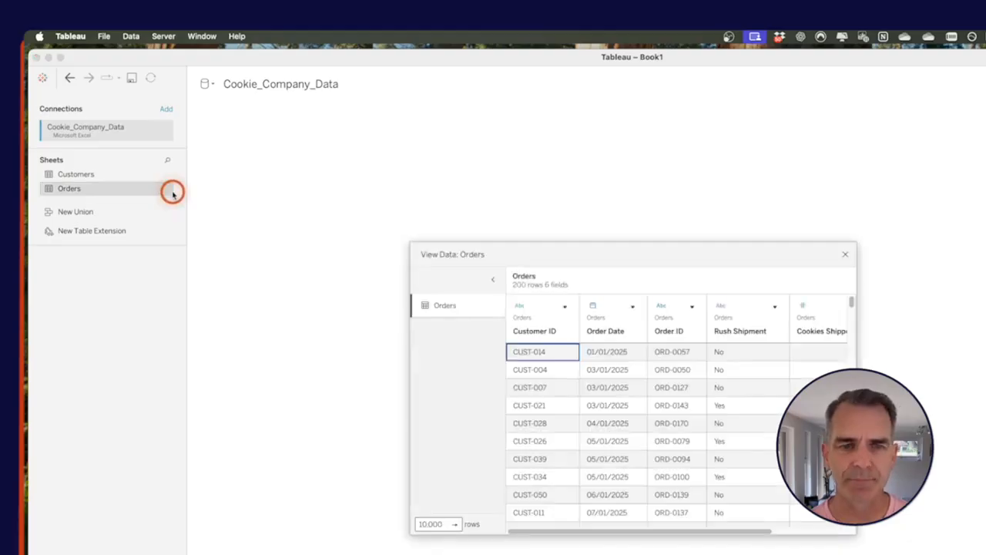
left_click_drag(687, 259, 608, 179)
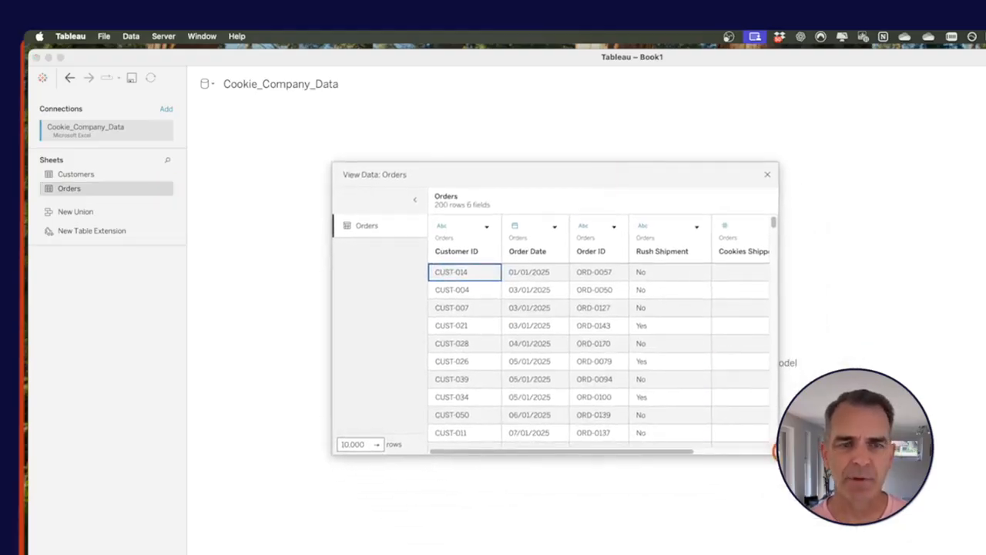
mouse_move(775, 452)
left_mouse_down()
mouse_move(790, 466)
mouse_move(985, 494)
mouse_move(896, 472)
left_mouse_up()
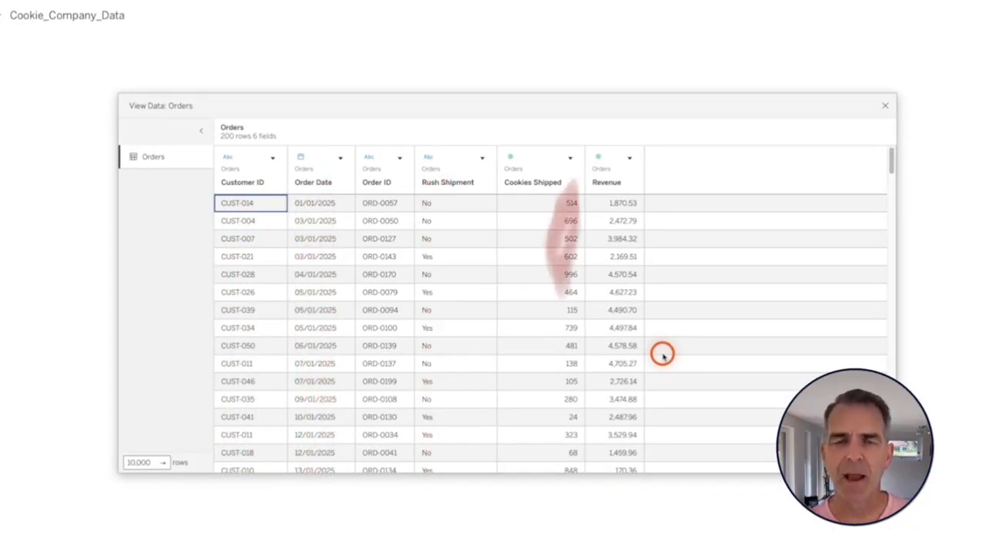
left_click(885, 106)
left_click(130, 155)
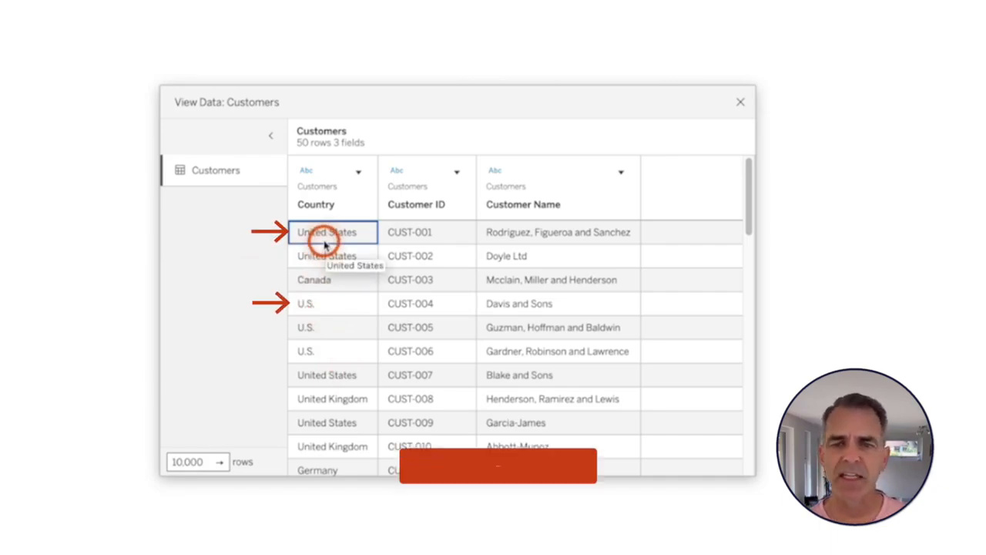
left_click(738, 105)
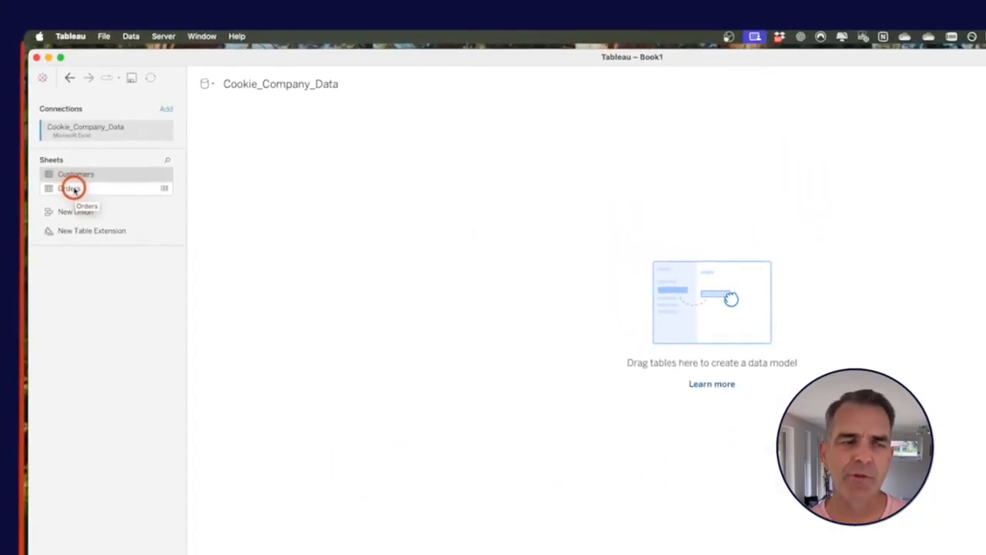
Step: Add the Orders sheet to the data model as the base table and hide its Rush Shipment field
mouse_move(74, 189)
left_mouse_down()
mouse_move(446, 226)
mouse_move(444, 235)
left_mouse_up()
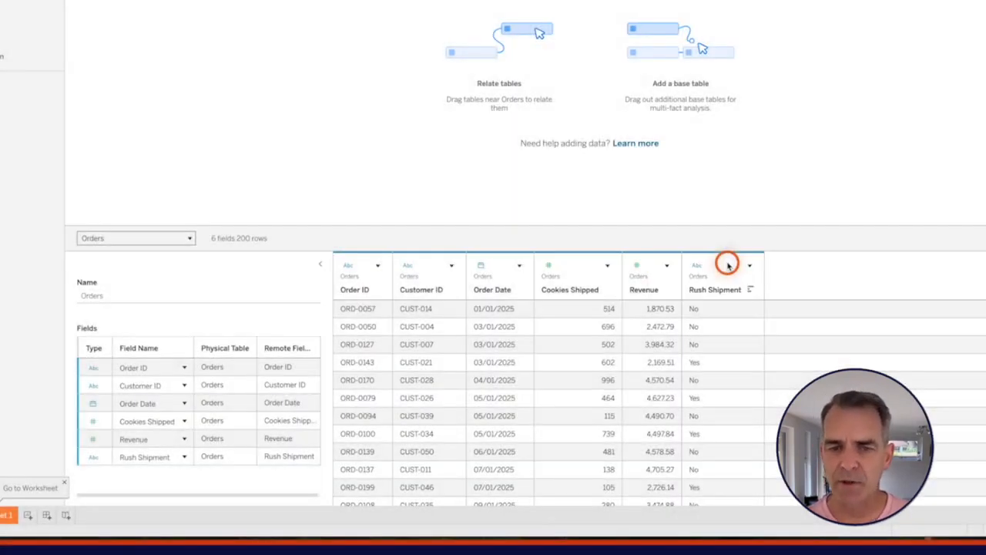
right_click(728, 264)
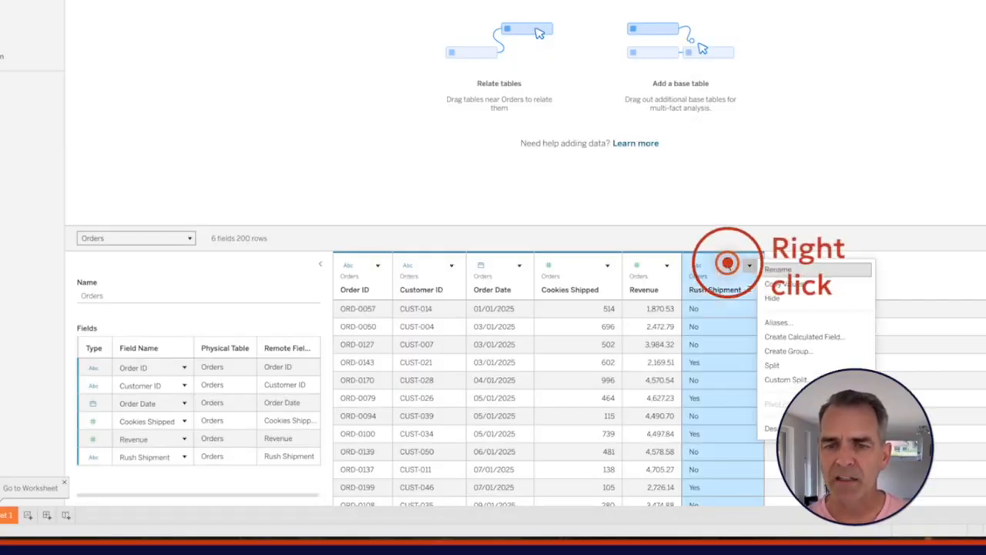
left_click(767, 298)
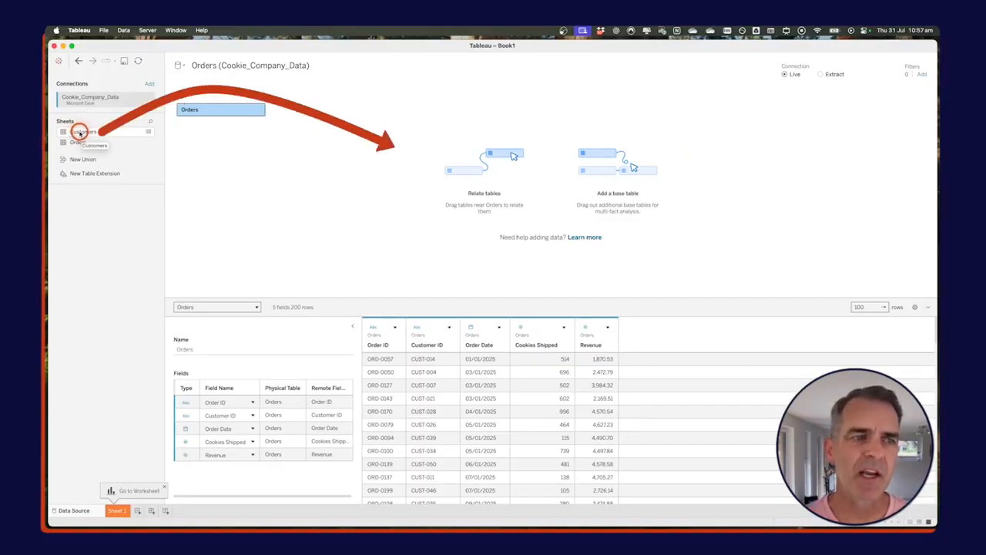
Step: Add the Customers sheet to the data model, related to Orders on Customer ID, and select the relationship
left_click_drag(79, 132, 339, 159)
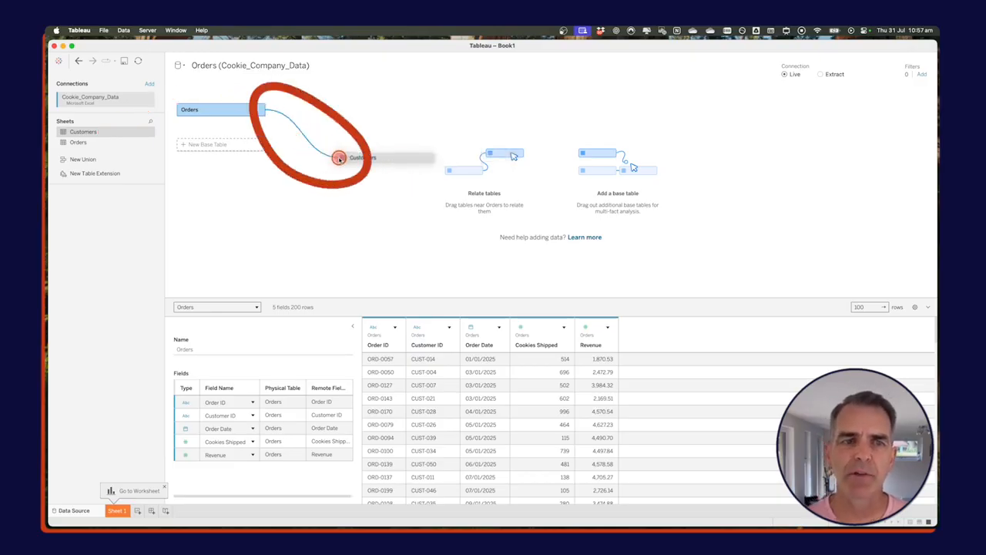
left_click_drag(339, 158, 339, 158)
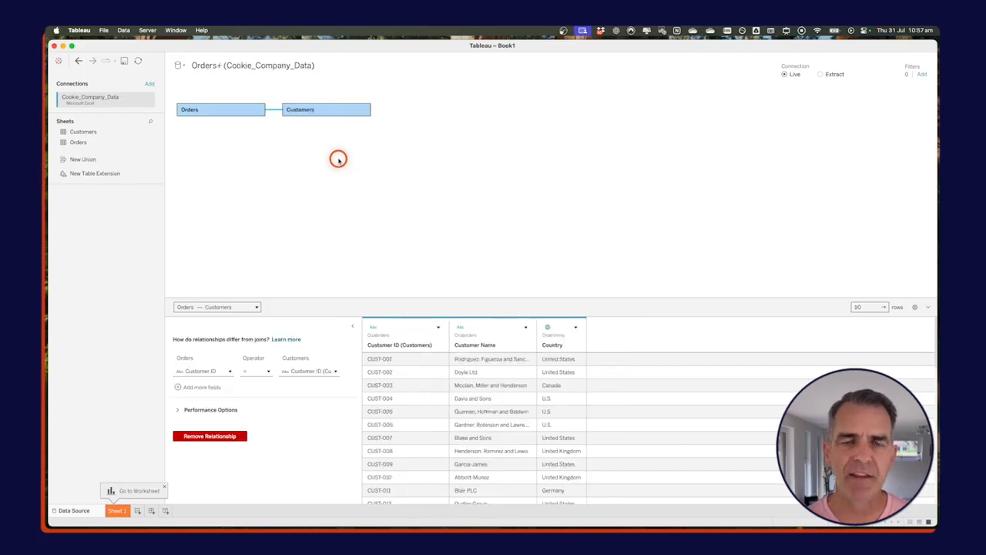
left_click(273, 109)
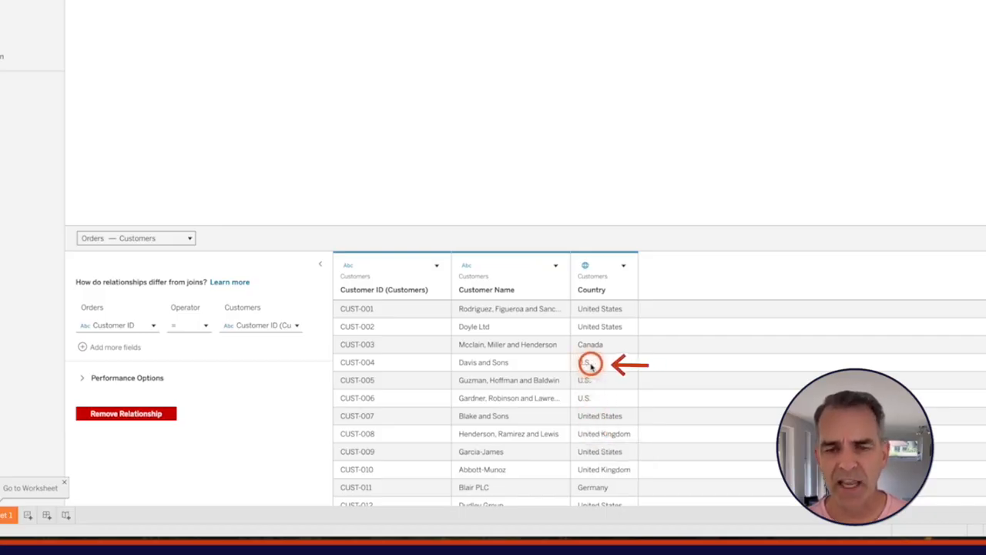
Step: Start a calculated field based on the Country column and name it Country Name
left_click(624, 266)
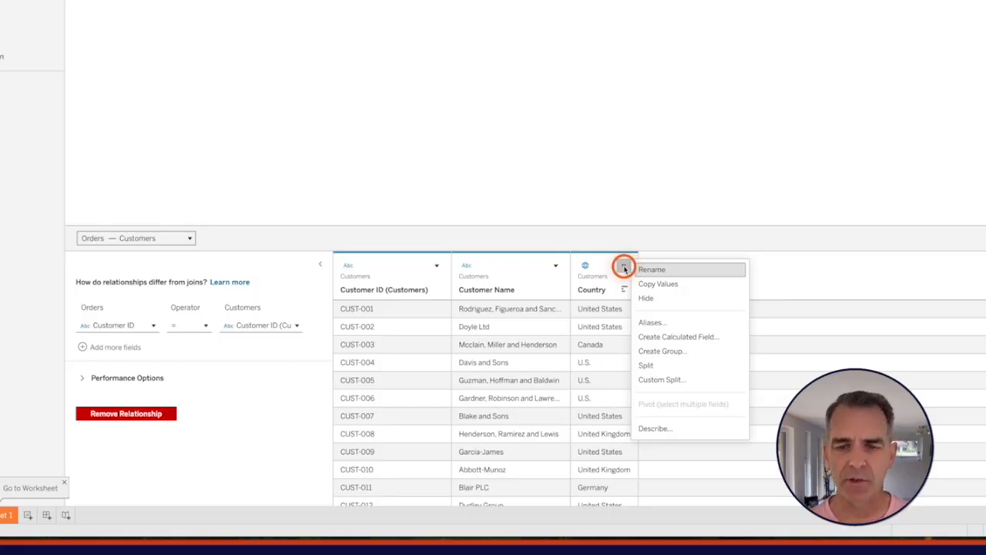
left_click(663, 339)
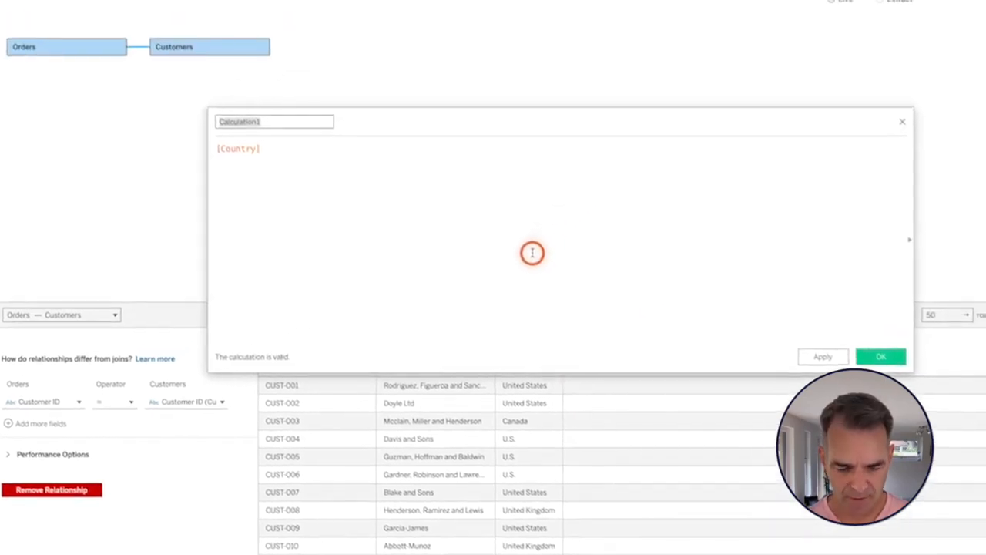
type("Country Name")
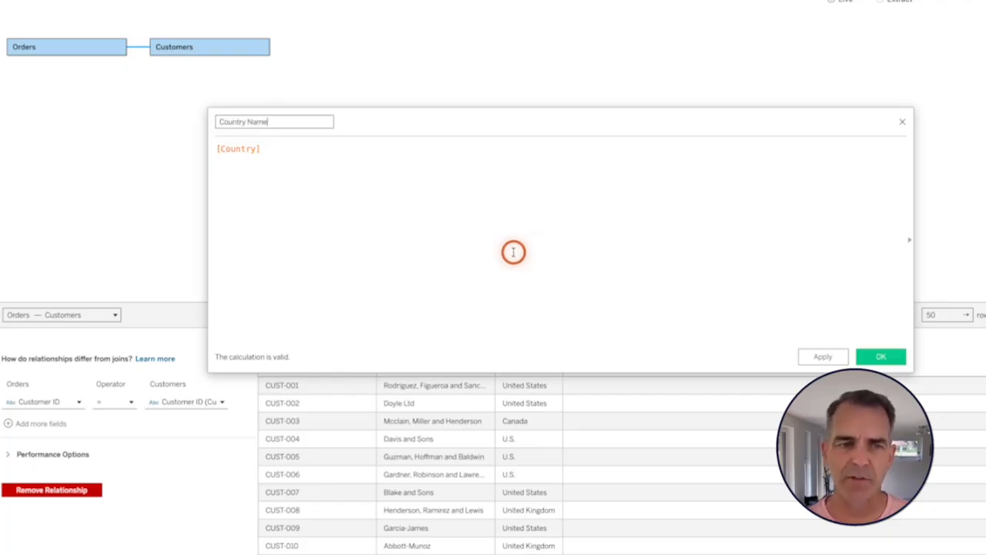
left_click(513, 251)
left_click_drag(560, 137, 360, 133)
Step: Look up the syntax and description of the REPLACE function in the calculation editor's function reference
left_click(708, 239)
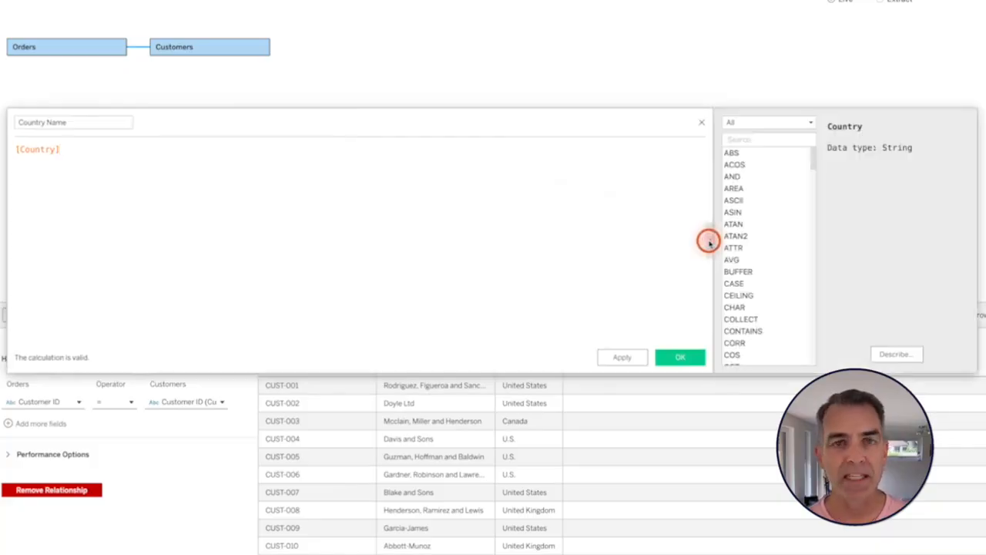
left_click_drag(814, 154, 814, 289)
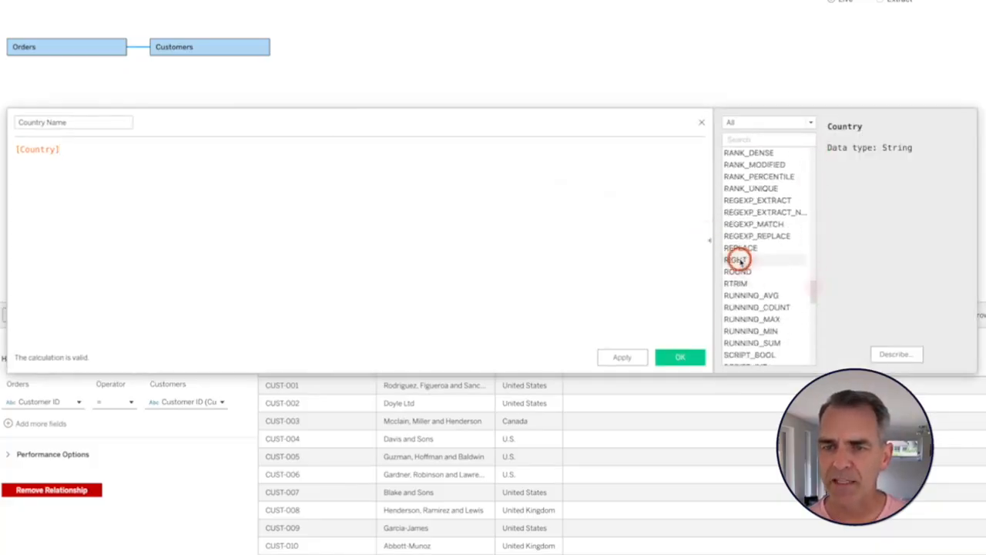
left_click(739, 247)
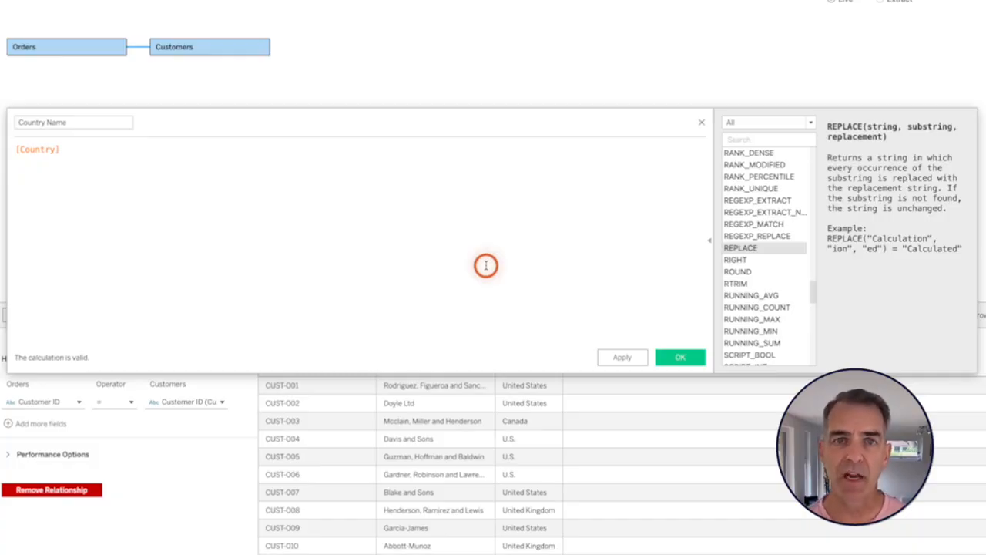
Step: Define the Country Name calculation as REPLACE( [Country], "U.S.", "United States" ) and save it
double_click(39, 148)
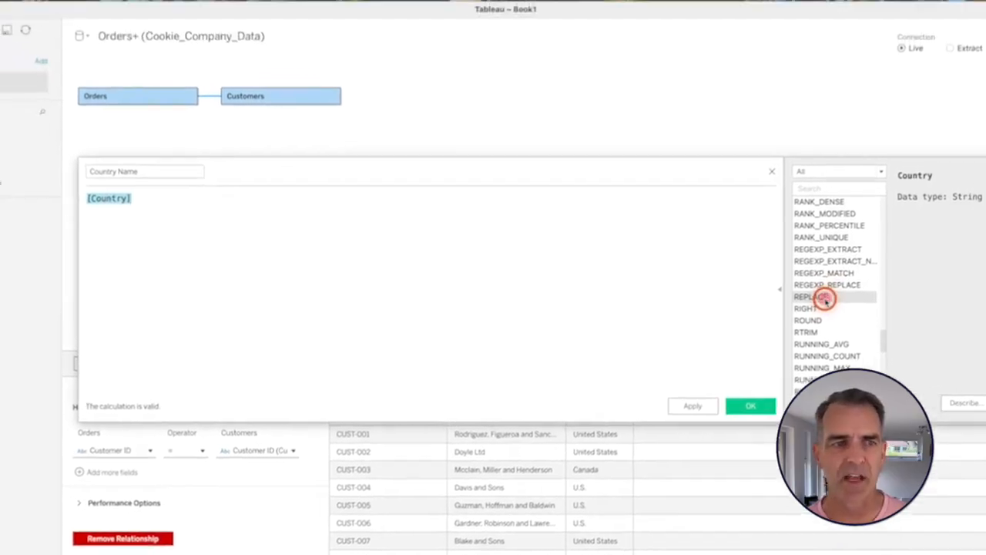
double_click(754, 249)
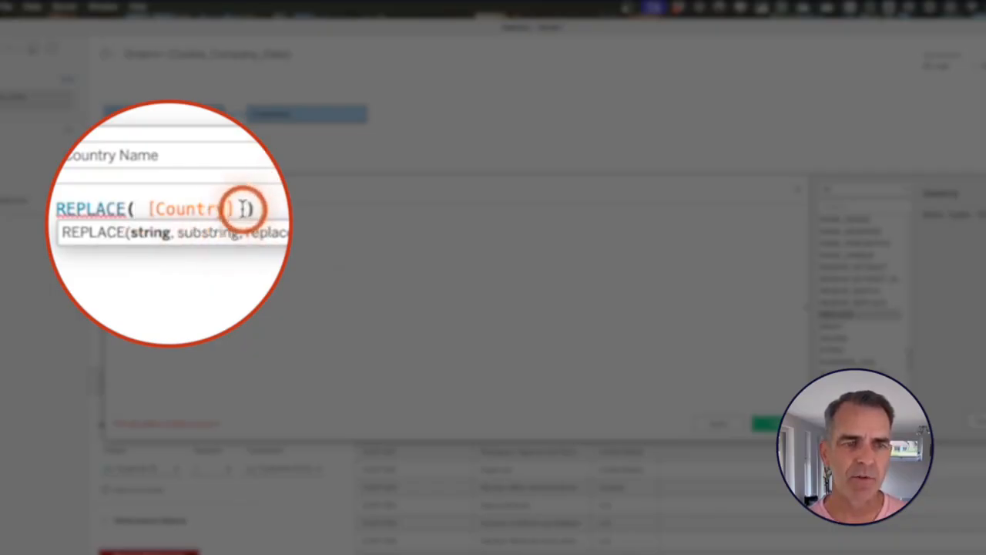
type(", \"")
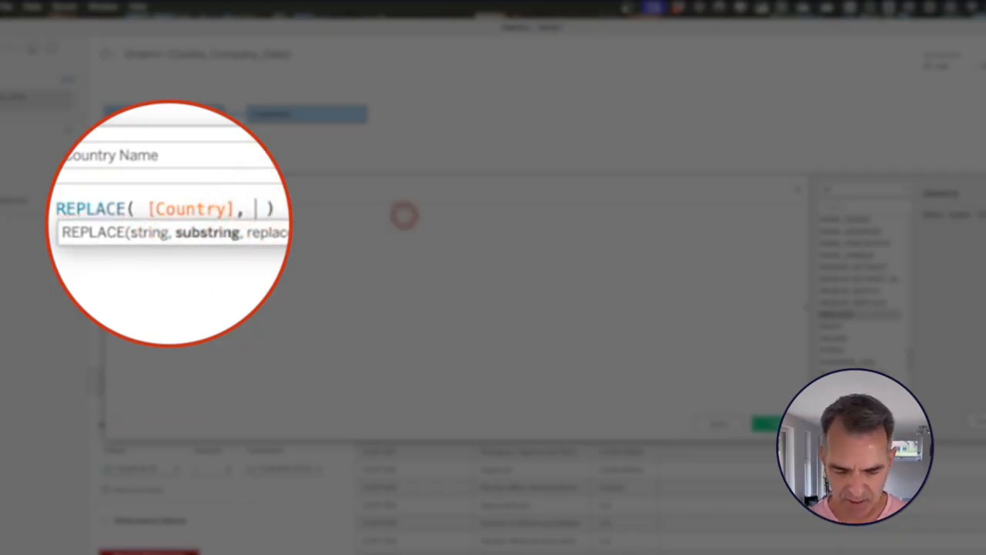
type("U.")
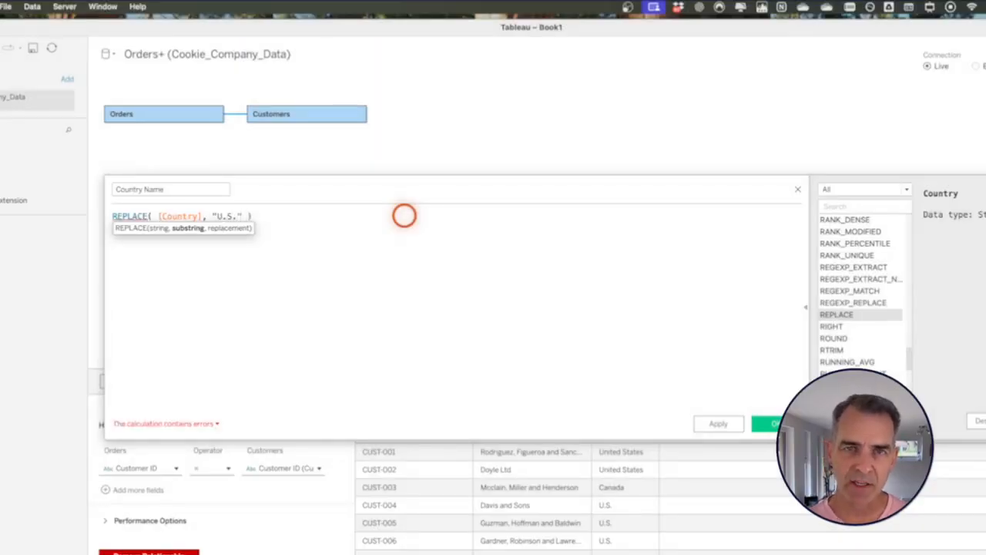
type("S.\"")
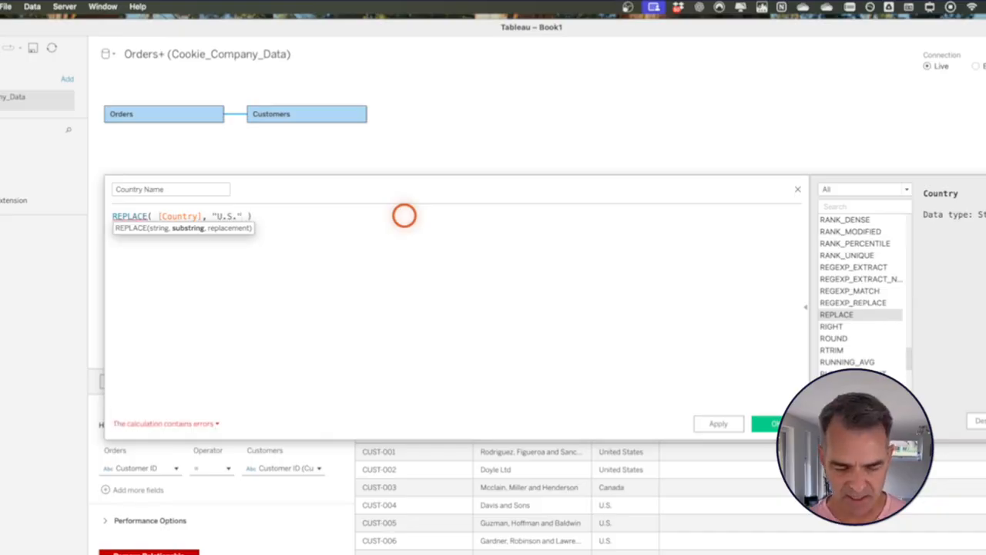
type(", \"United State")
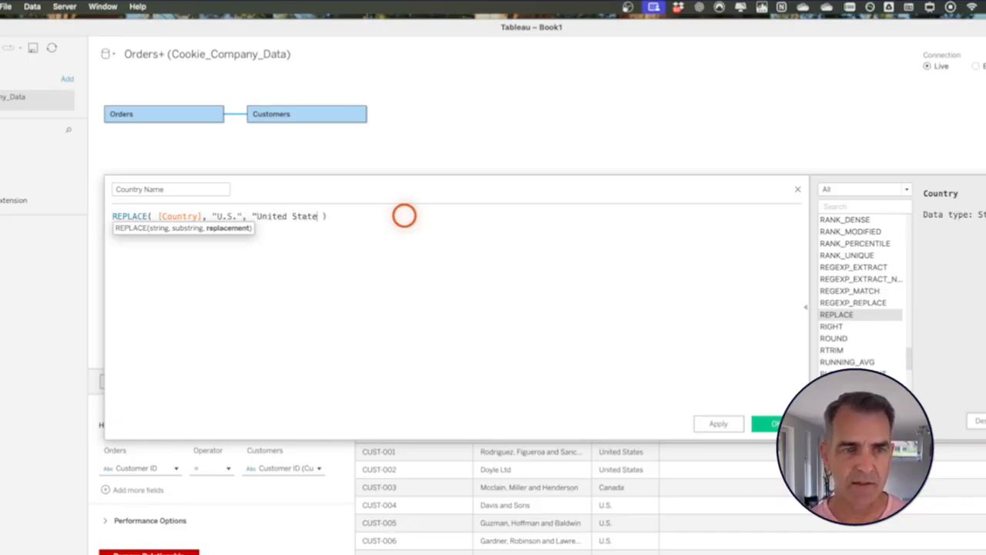
type("s\"")
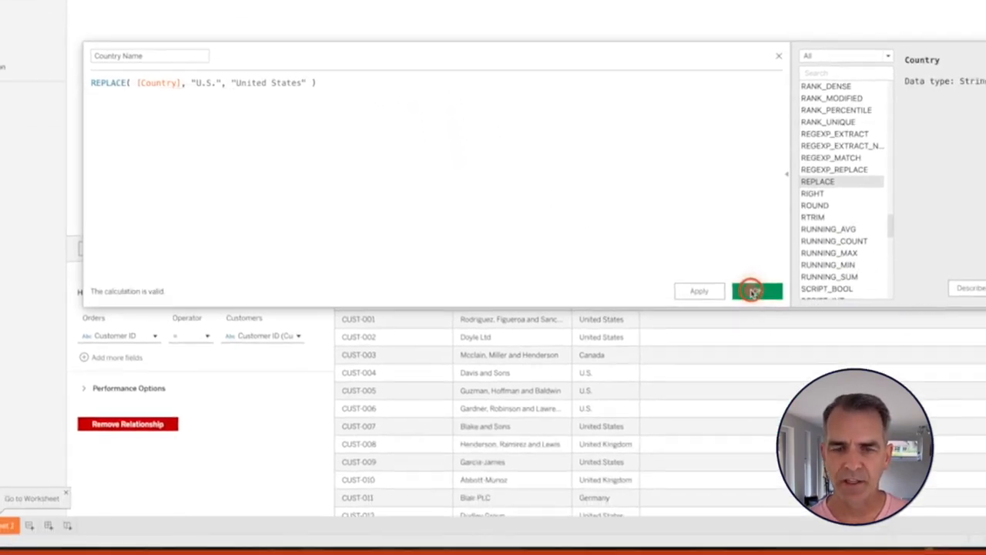
left_click(753, 291)
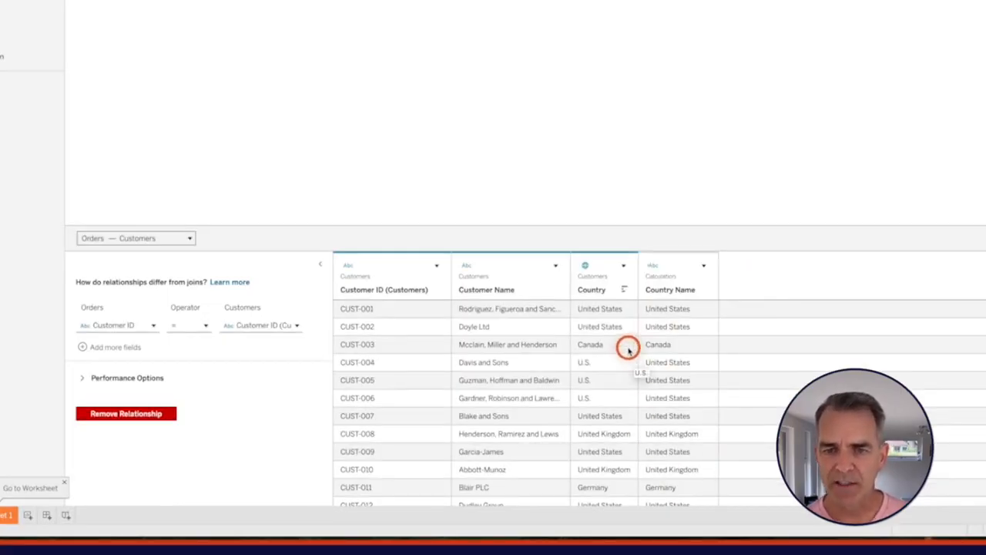
Step: Hide the original Country column and assign the Country/Region geographic role to the Country Name field
right_click(599, 264)
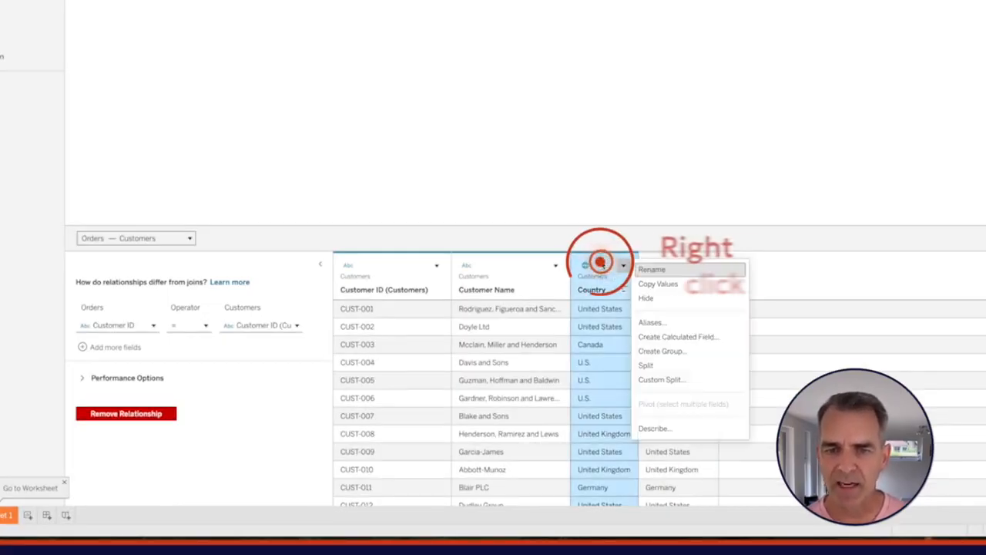
left_click(672, 301)
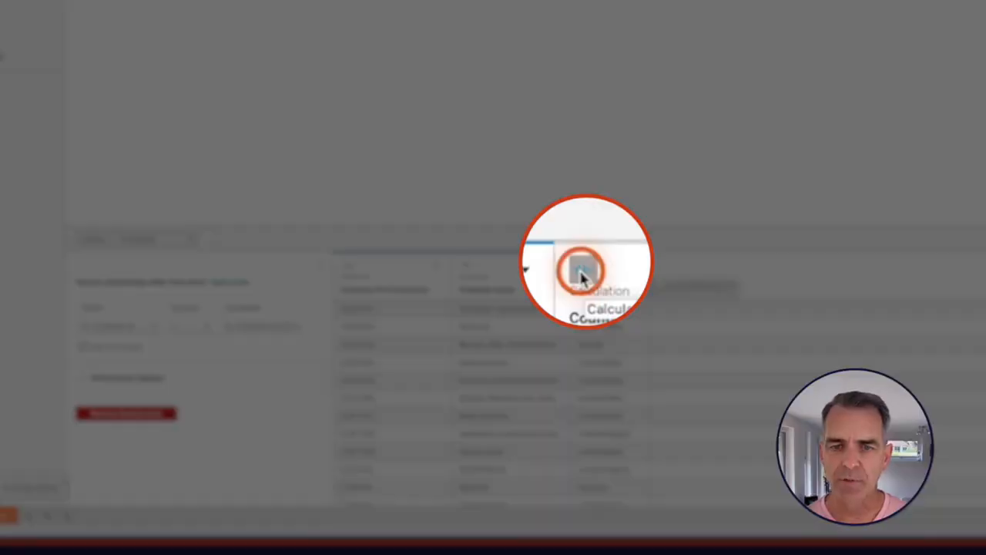
left_click(582, 277)
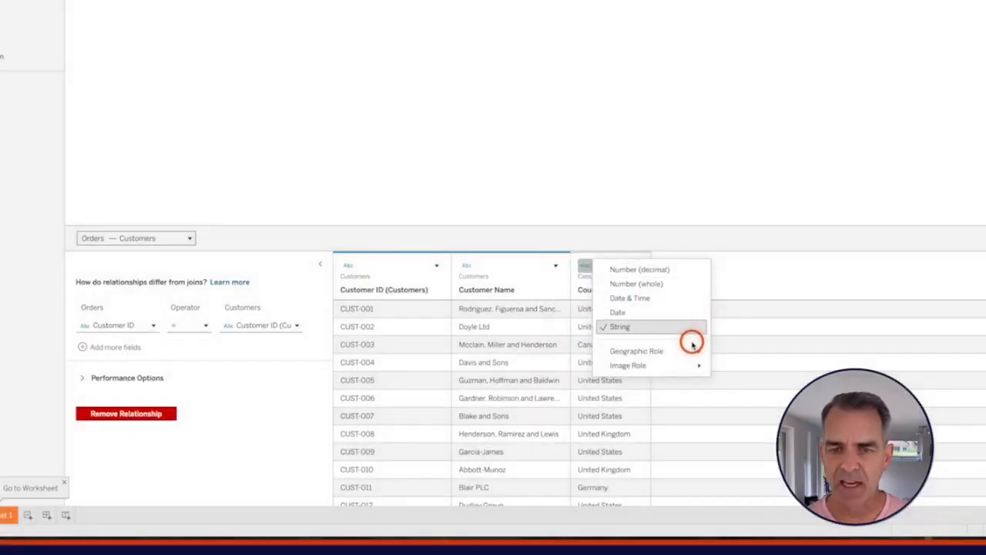
mouse_move(689, 351)
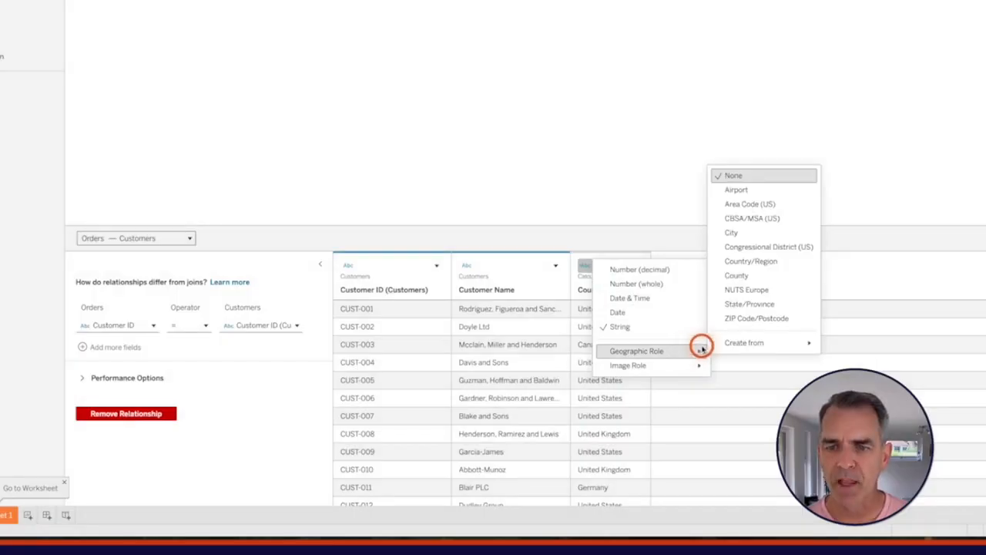
left_click(766, 261)
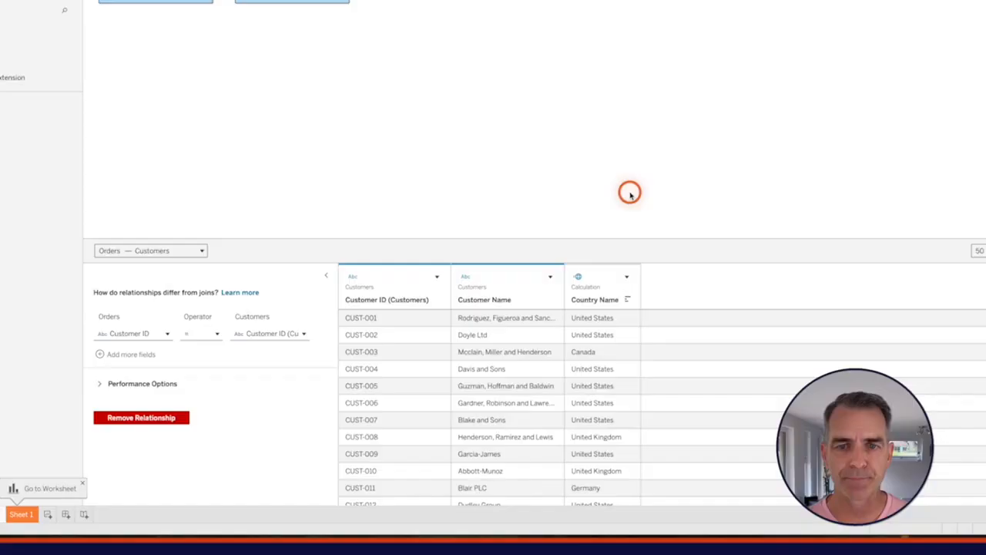
Step: Rename the data source to Uncle Andy's Cookie Company
left_click(273, 64)
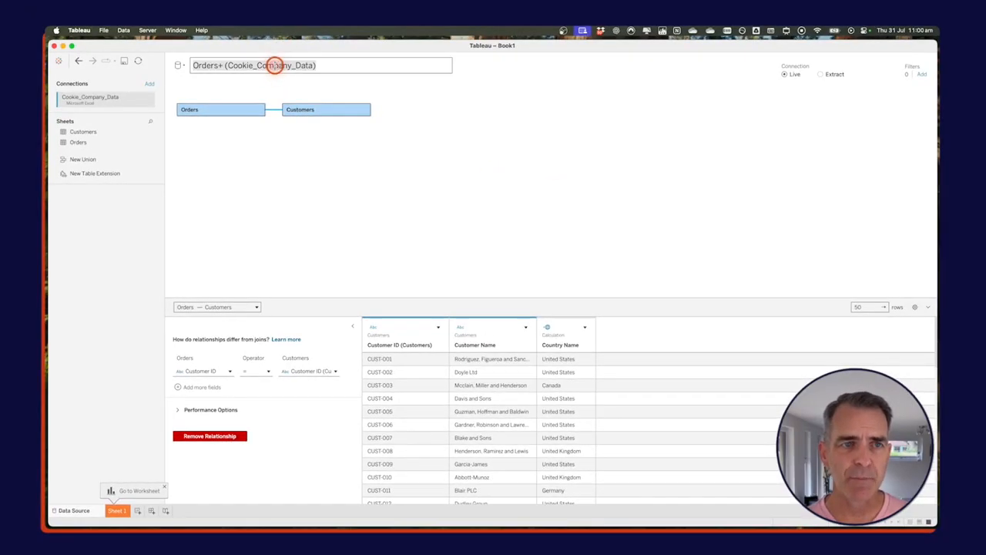
left_click(343, 65)
key("super+a")
type("Uncle Andy's")
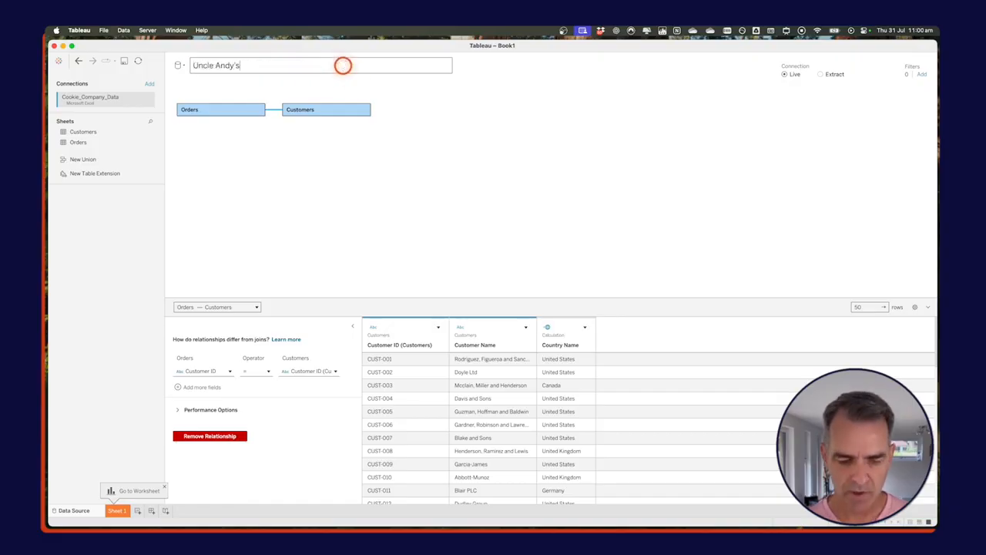
type(" Cookie Company")
left_click(351, 167)
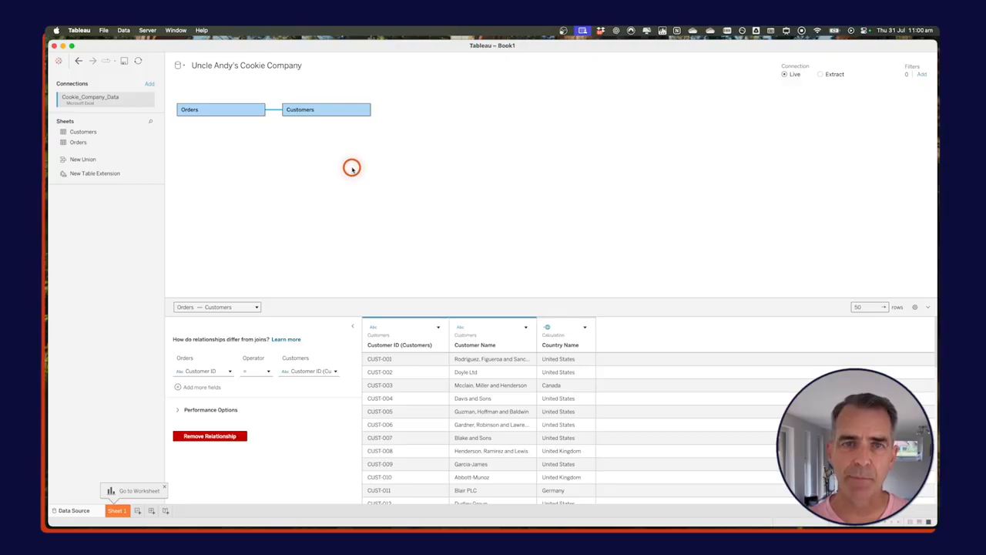
Step: On Sheet 1, plot Country Name in the view as a map of country locations
left_click(115, 512)
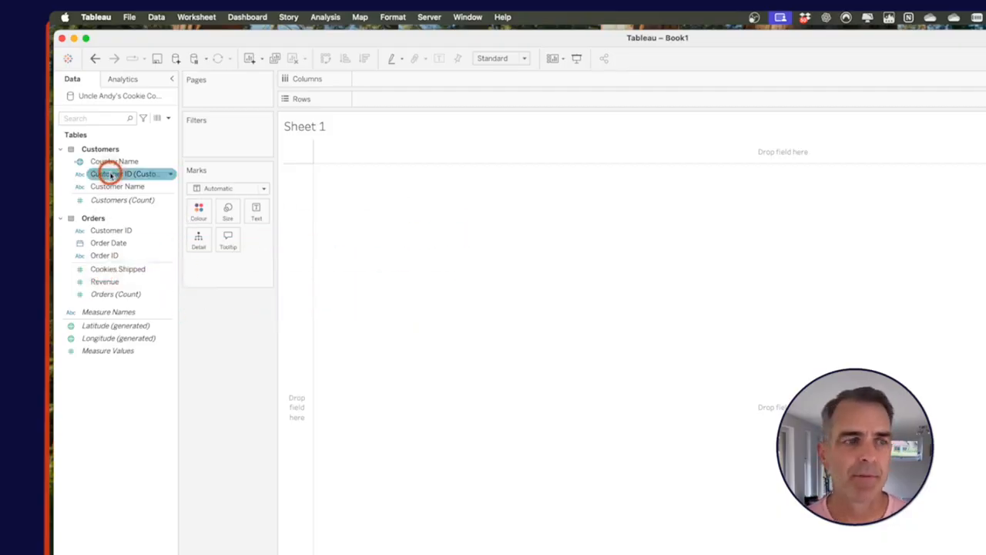
left_click_drag(112, 163, 600, 418)
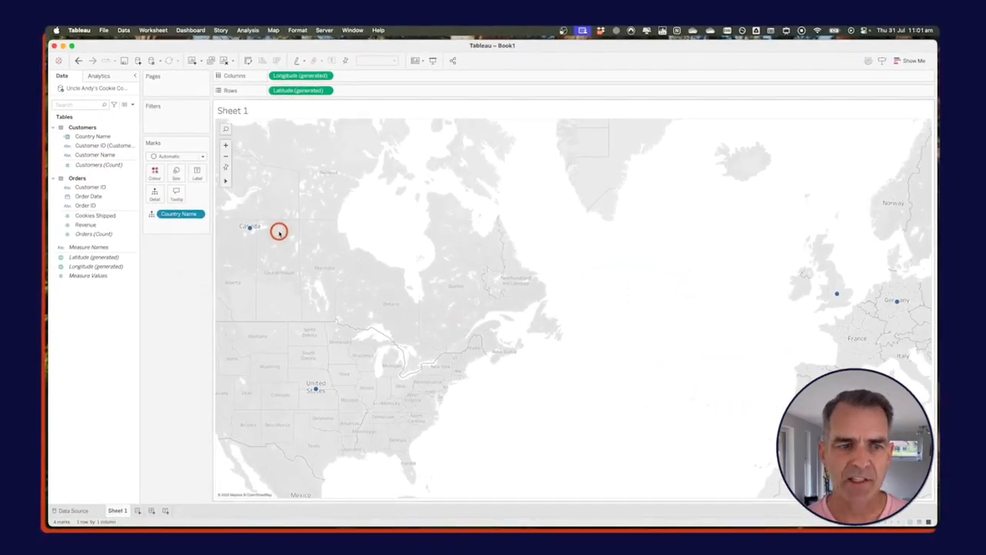
mouse_move(917, 315)
mouse_move(897, 300)
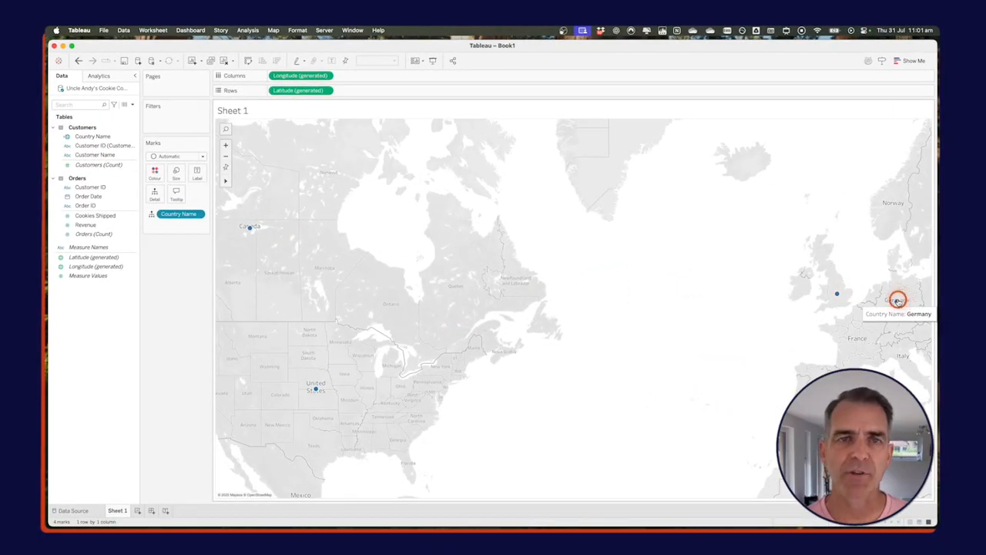
Step: Colour the country map by Revenue and rename the worksheet to Revenue by Country
left_click(89, 224)
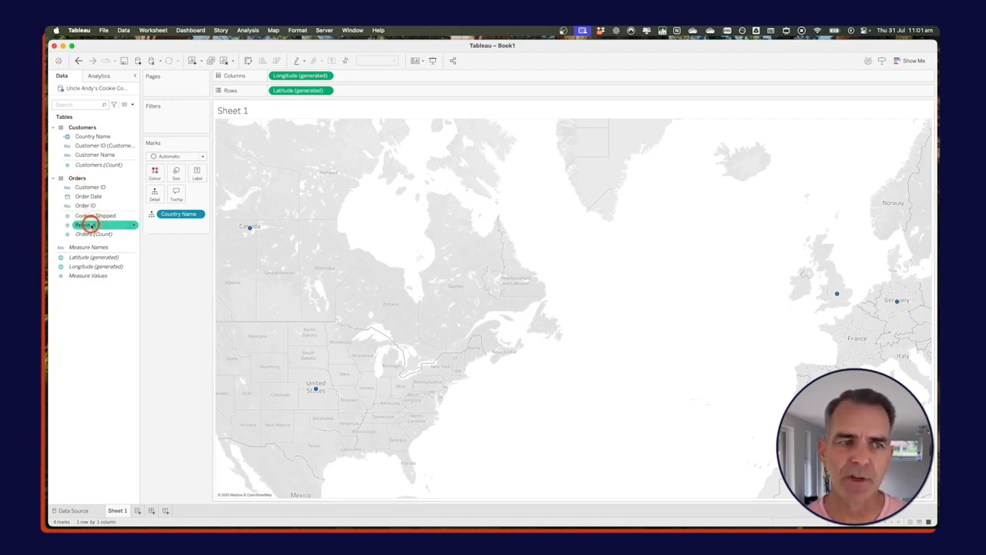
left_click_drag(85, 224, 154, 171)
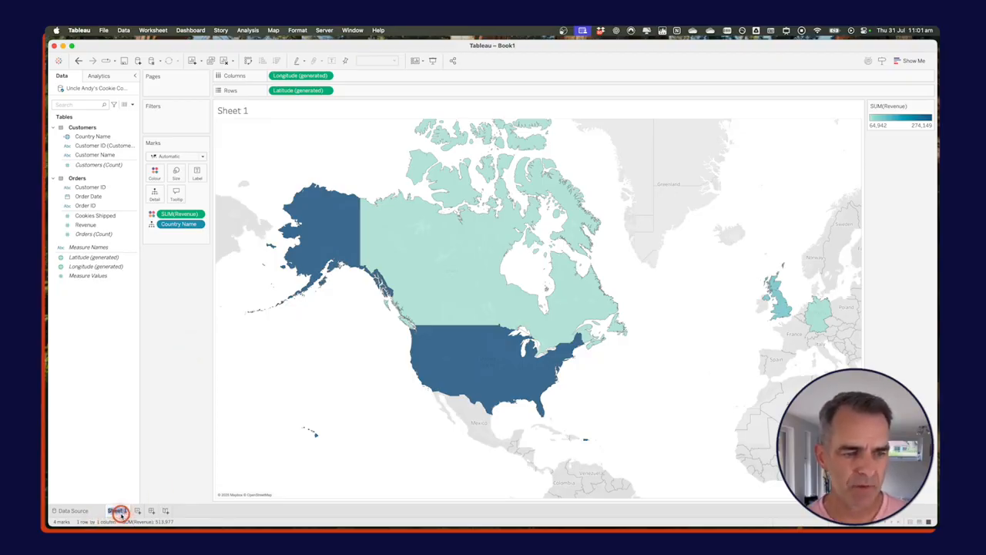
type("by Country")
key("Return")
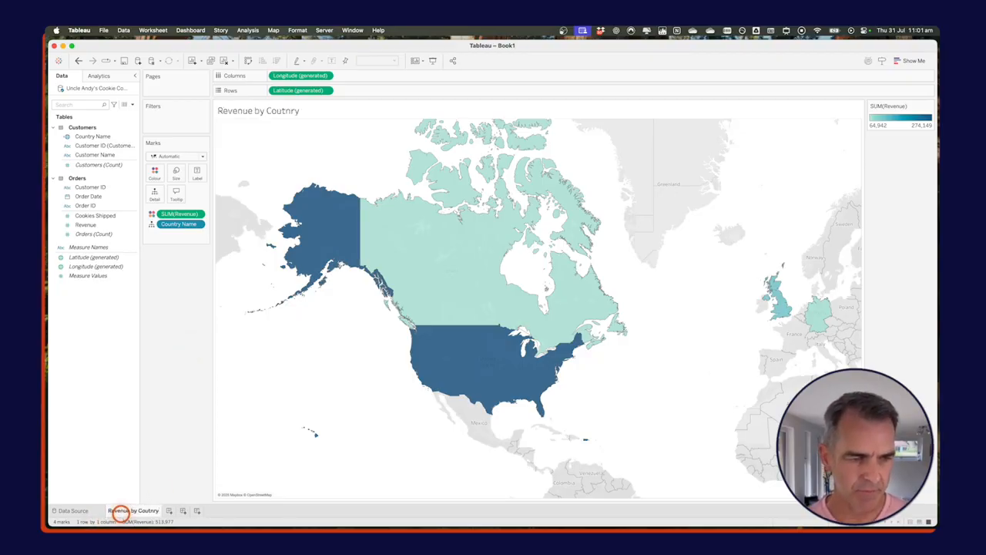
Step: Create a new worksheet with Order Date on Columns, set to continuous Day
left_click(171, 511)
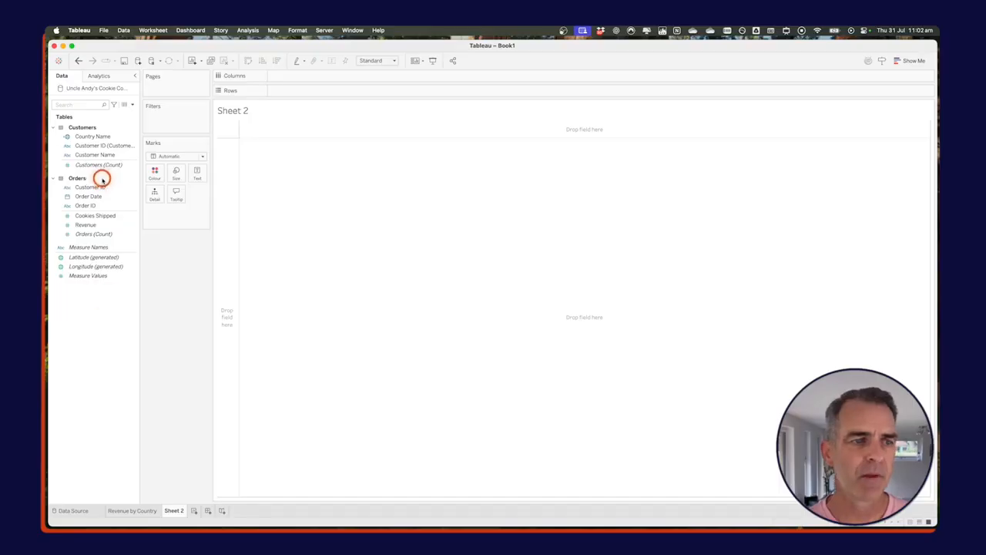
mouse_move(97, 196)
left_mouse_down()
mouse_move(282, 121)
mouse_move(303, 82)
left_mouse_up()
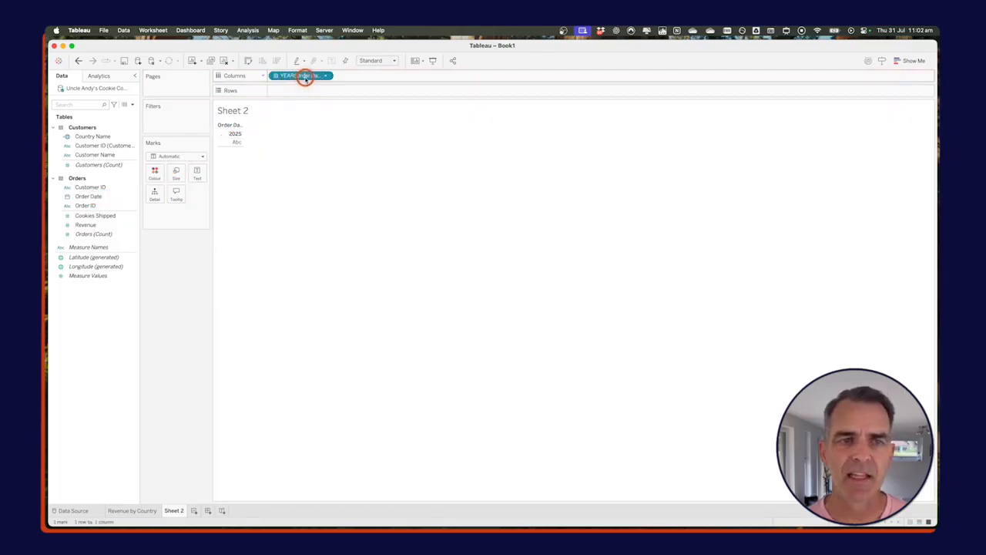
right_click(302, 77)
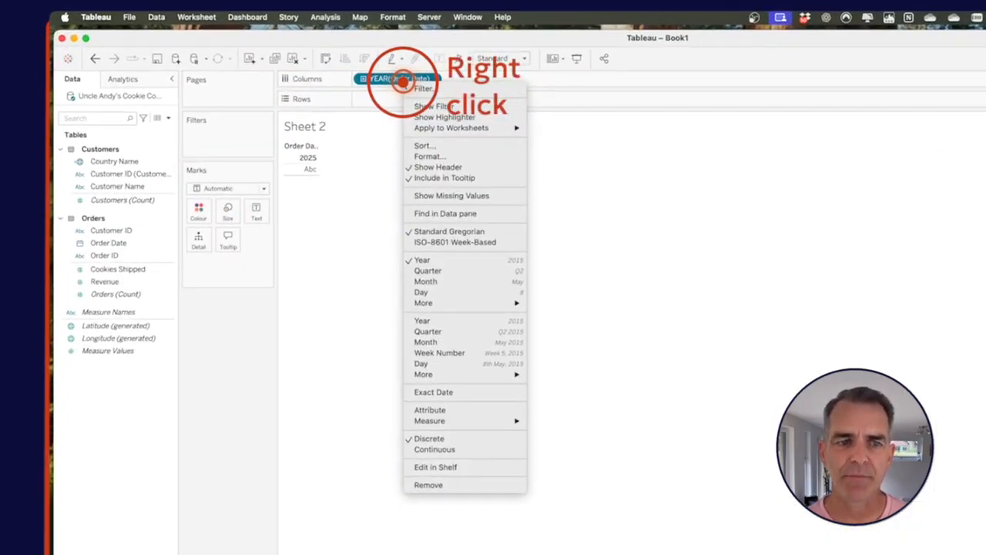
left_click(462, 367)
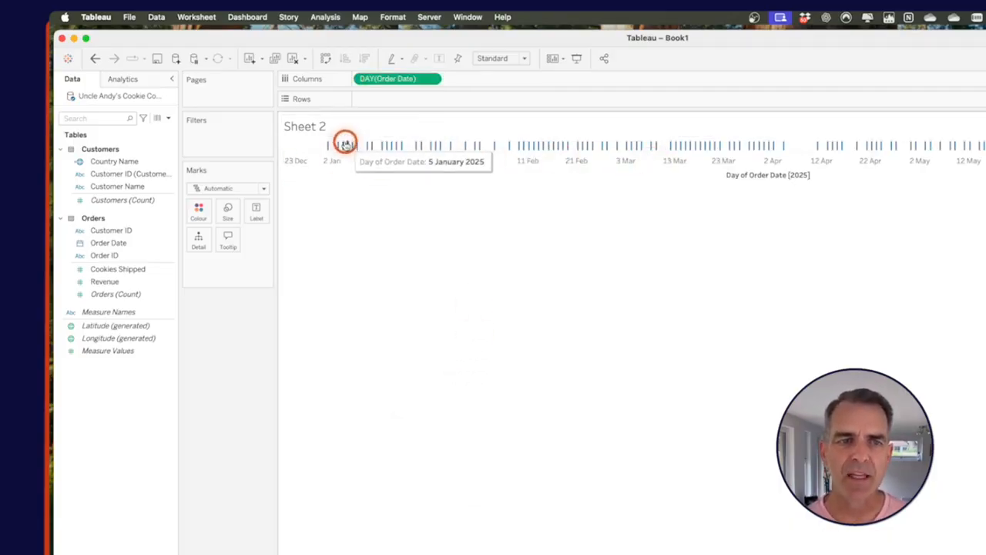
mouse_move(408, 146)
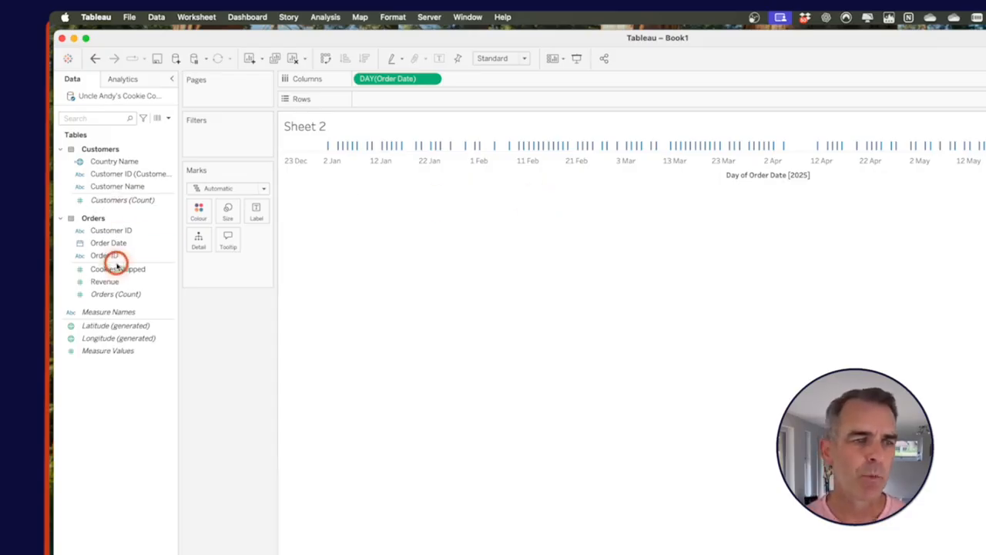
Step: Add Cookies Shipped to Rows to make a daily line chart and rename the worksheet to Daily Cookies Sold
left_click(115, 269)
left_click_drag(115, 271, 405, 102)
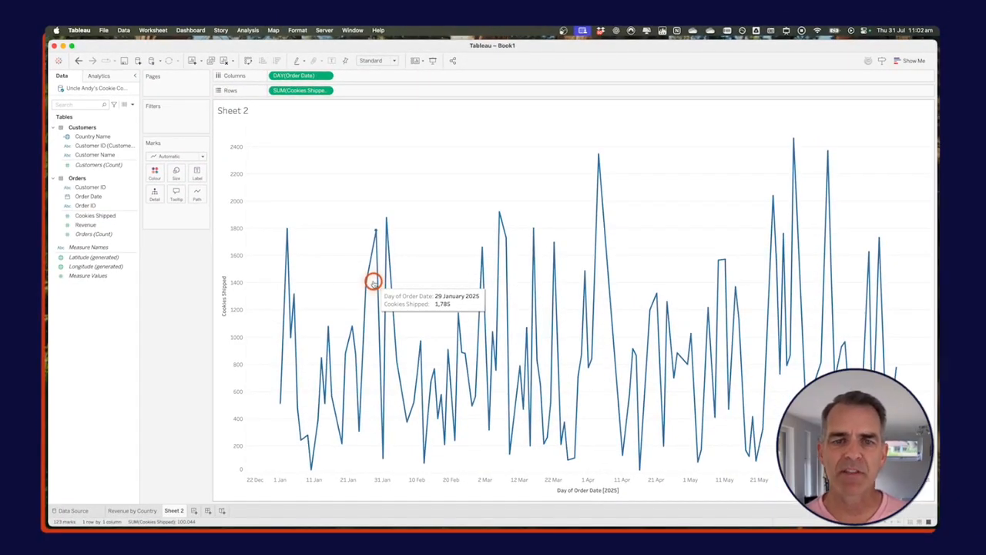
double_click(174, 512)
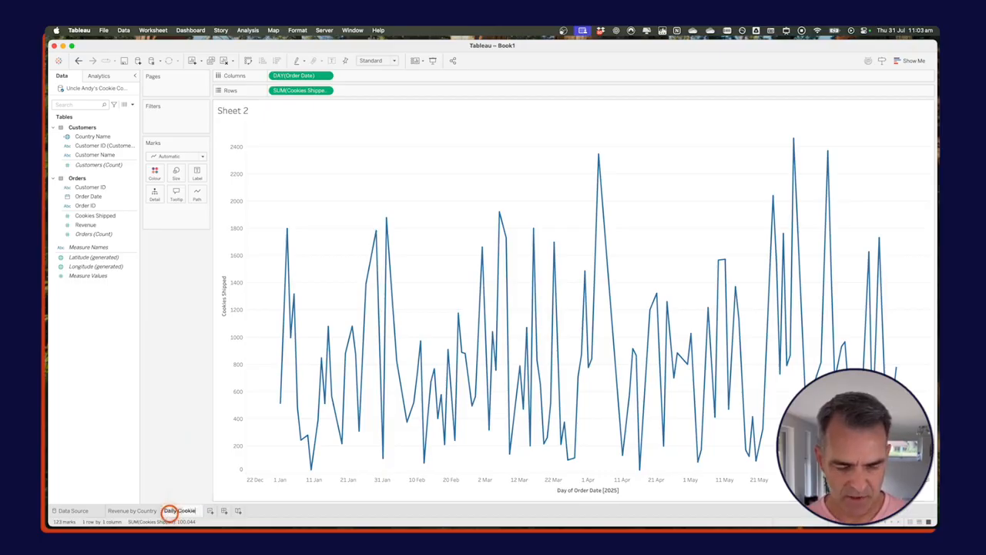
key("Return")
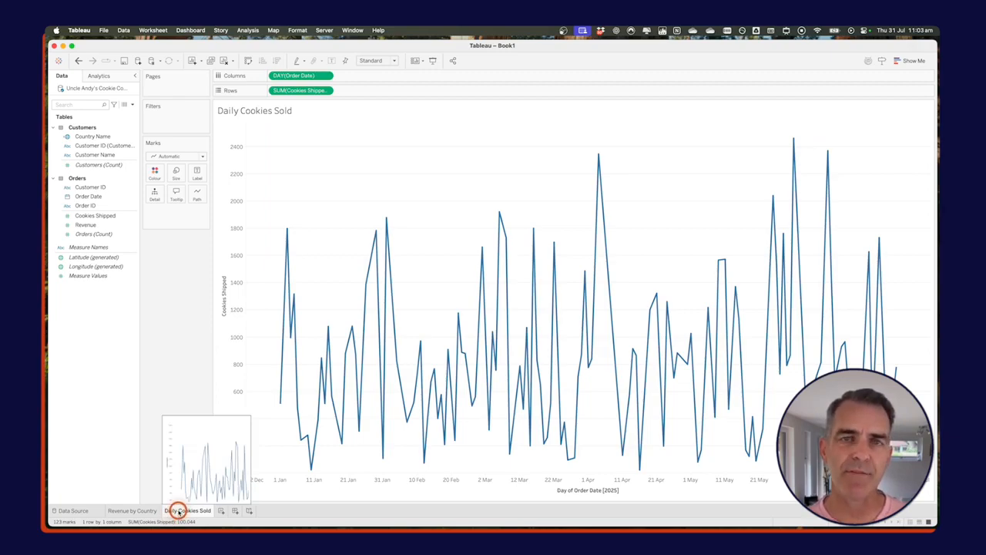
Step: Duplicate the Daily Cookies Sold worksheet and replace Cookies Shipped with Revenue on Rows in the copy
right_click(178, 512)
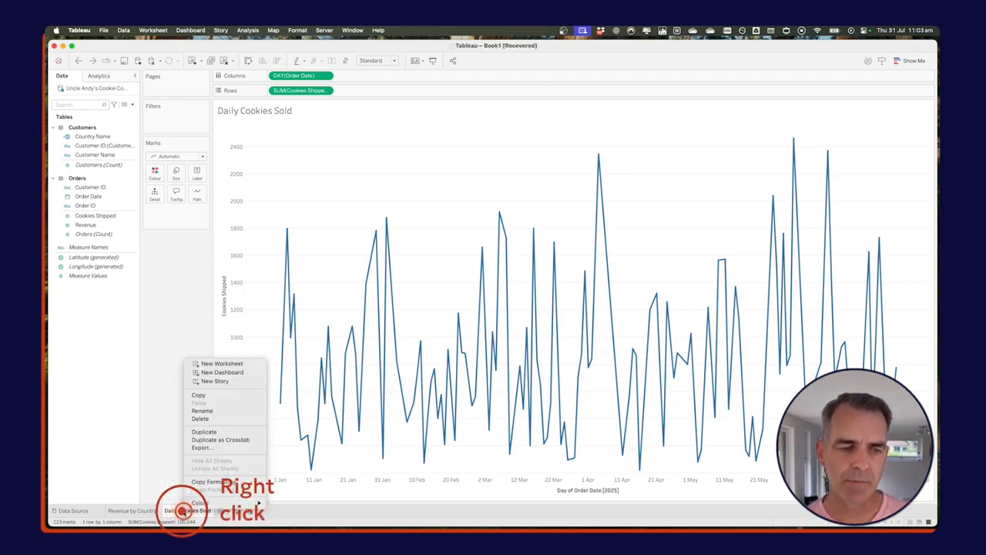
left_click(206, 431)
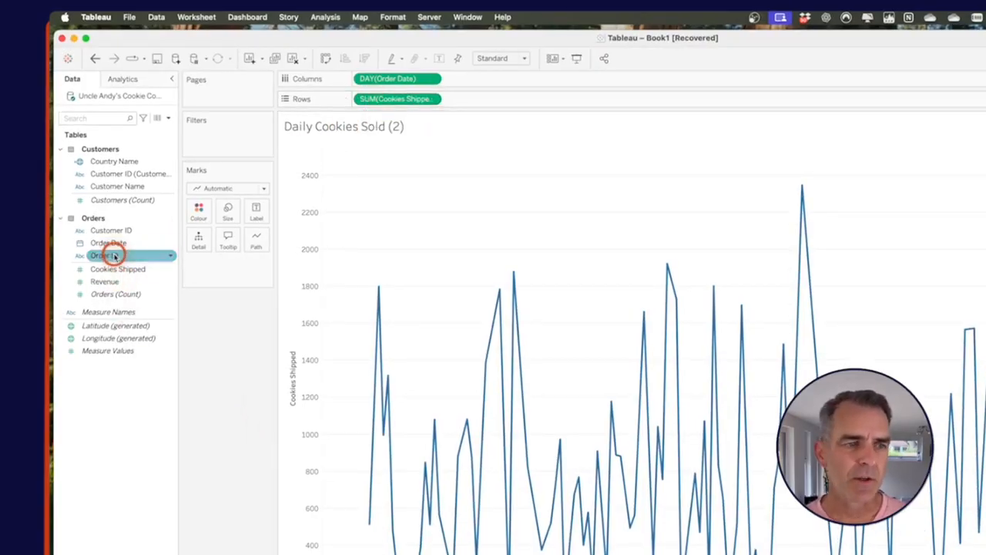
left_click_drag(106, 284, 393, 102)
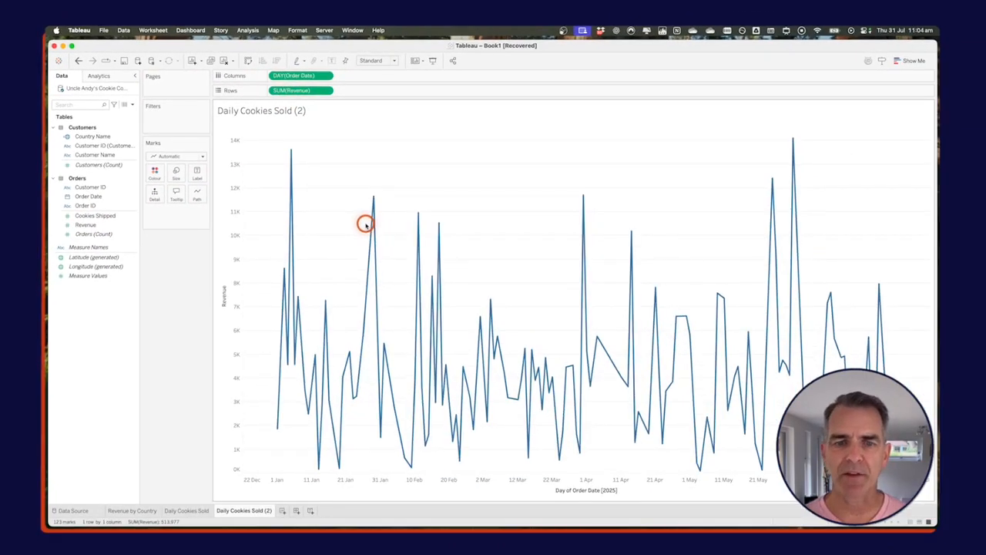
Step: Rename the duplicated worksheet to Daily Revenue
double_click(250, 510)
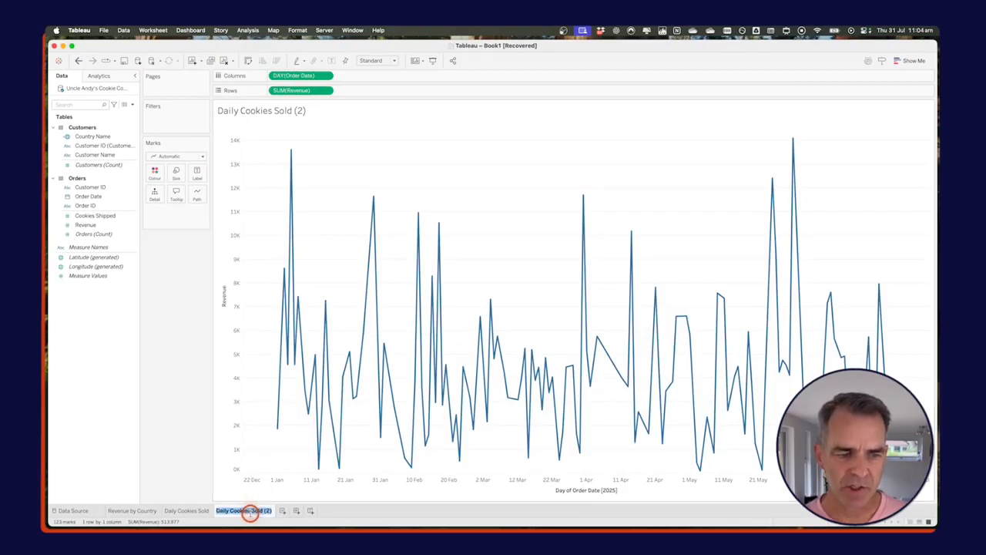
type("Daily Revenue")
key("Return")
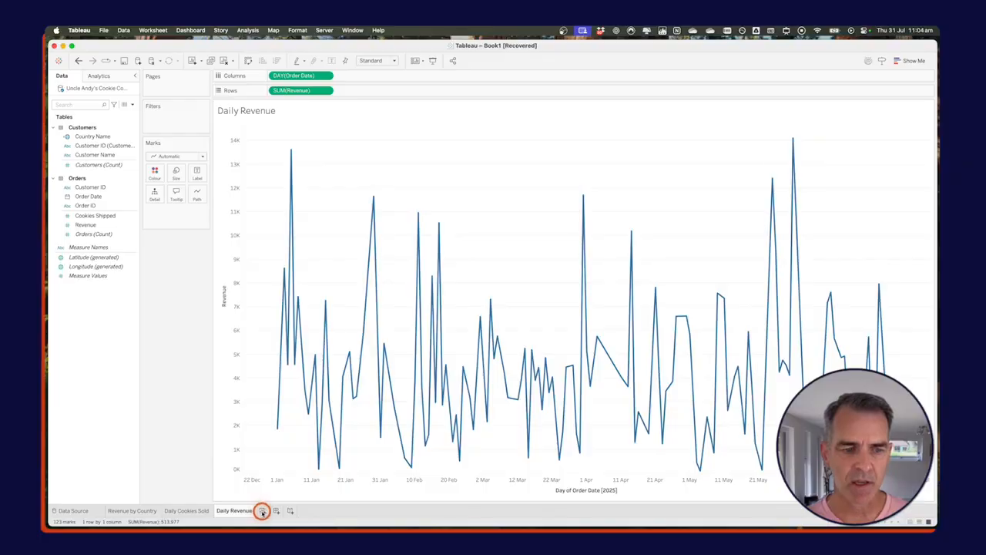
Step: On a new worksheet, build a bar chart of Revenue by Customer Name, sorted in descending order of Revenue
left_click(262, 510)
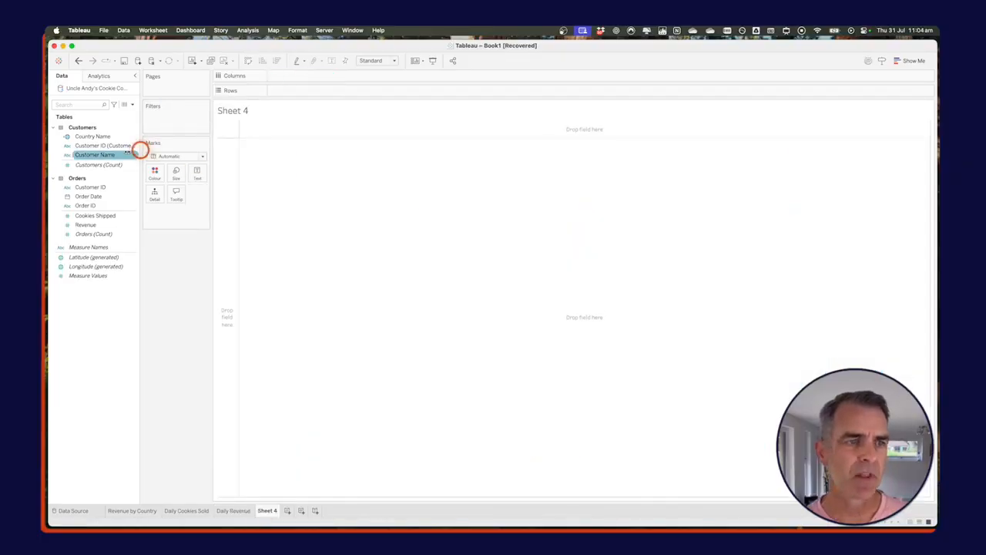
left_click_drag(86, 158, 231, 167)
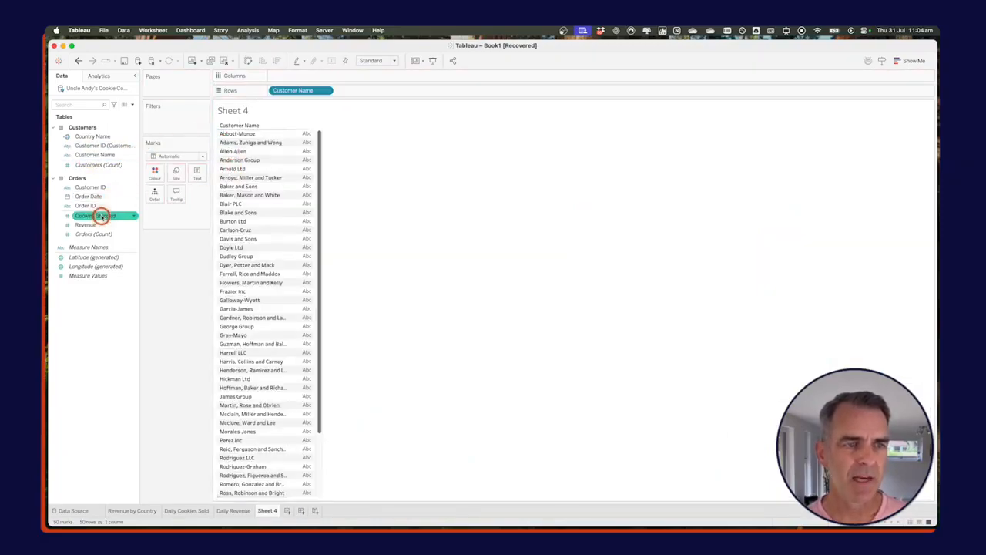
left_click_drag(90, 224, 296, 76)
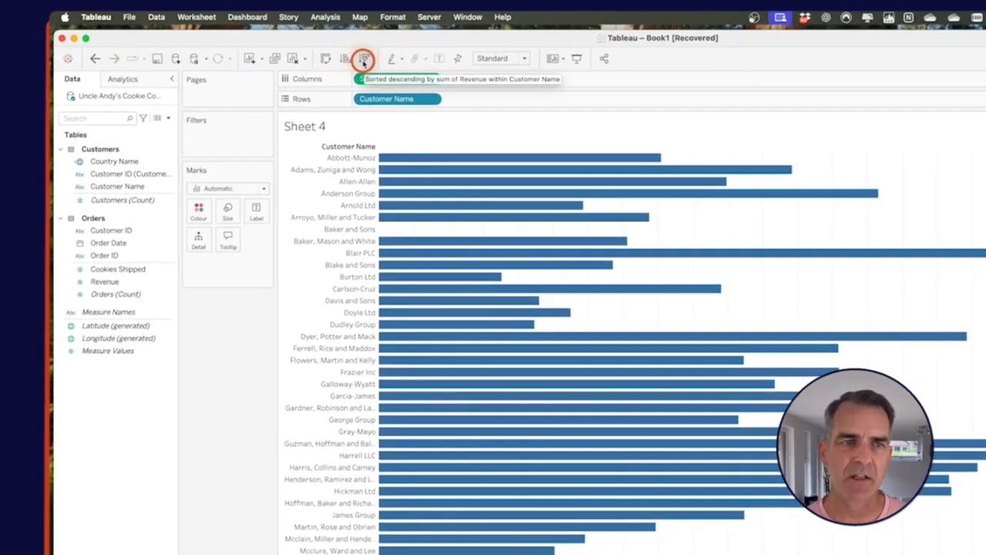
left_click(364, 60)
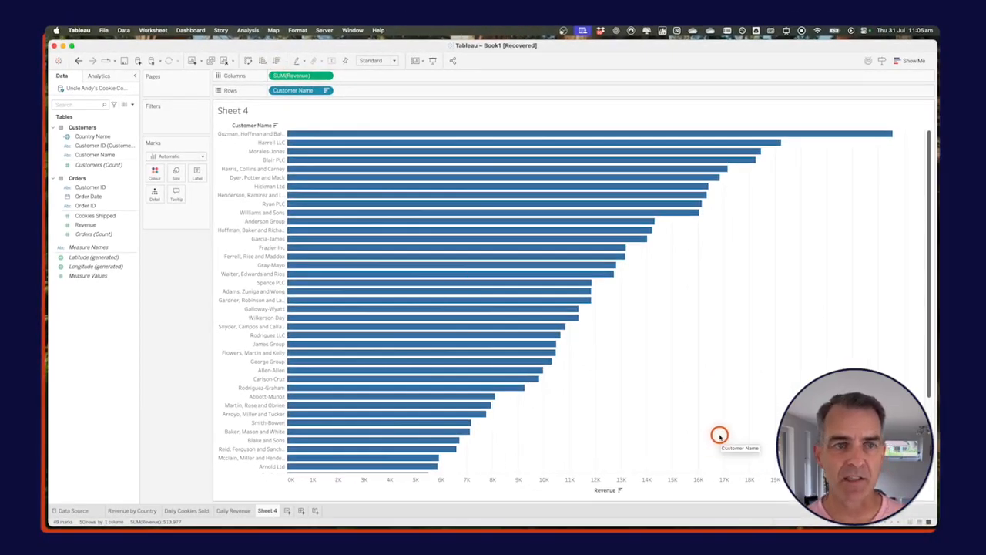
Step: Rename the customer bar chart worksheet to Revenue per Customer
double_click(266, 512)
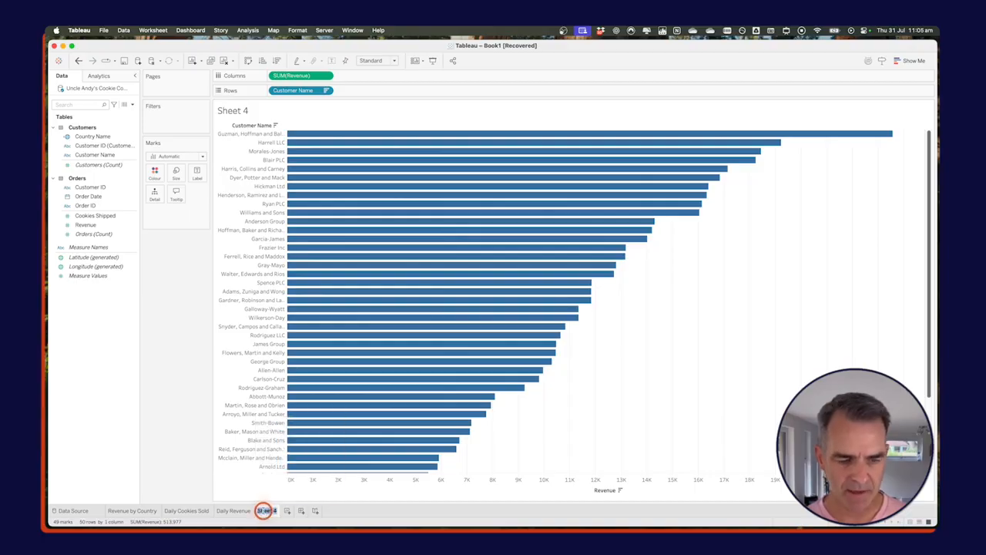
type("Revenue")
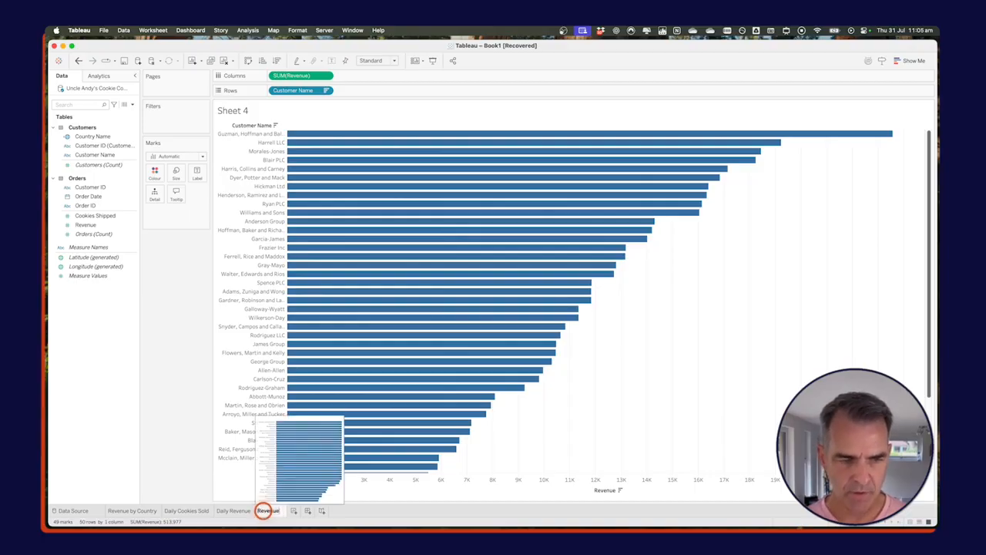
type(" per Cus")
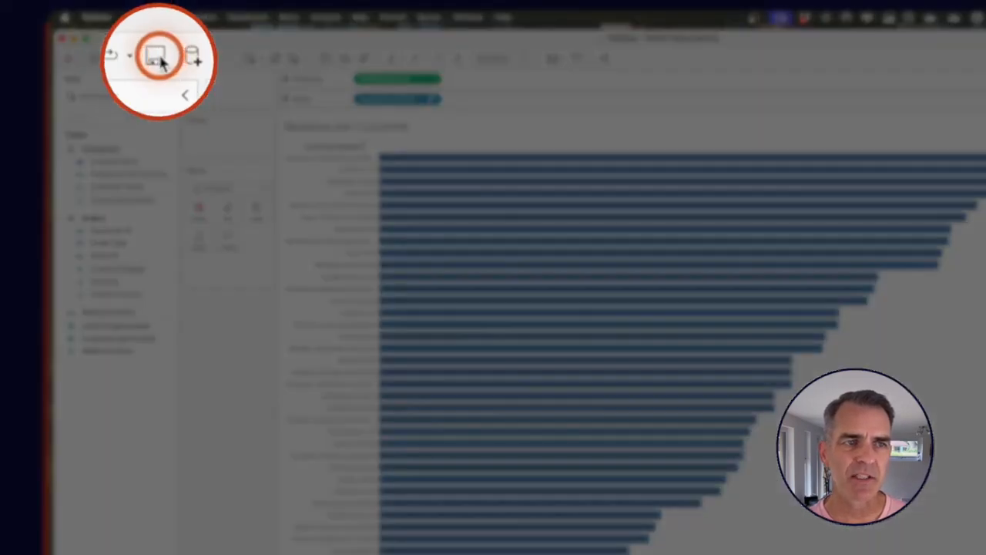
Step: Save the workbook to the Desktop as a Tableau Packaged Workbook (*.twbx) under a file name starting with Cookie
left_click(158, 59)
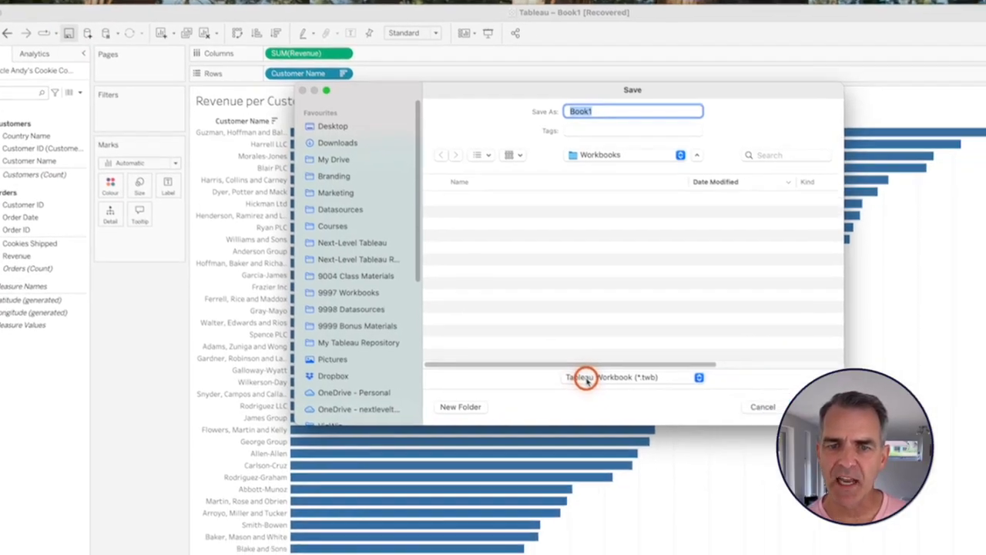
left_click(672, 402)
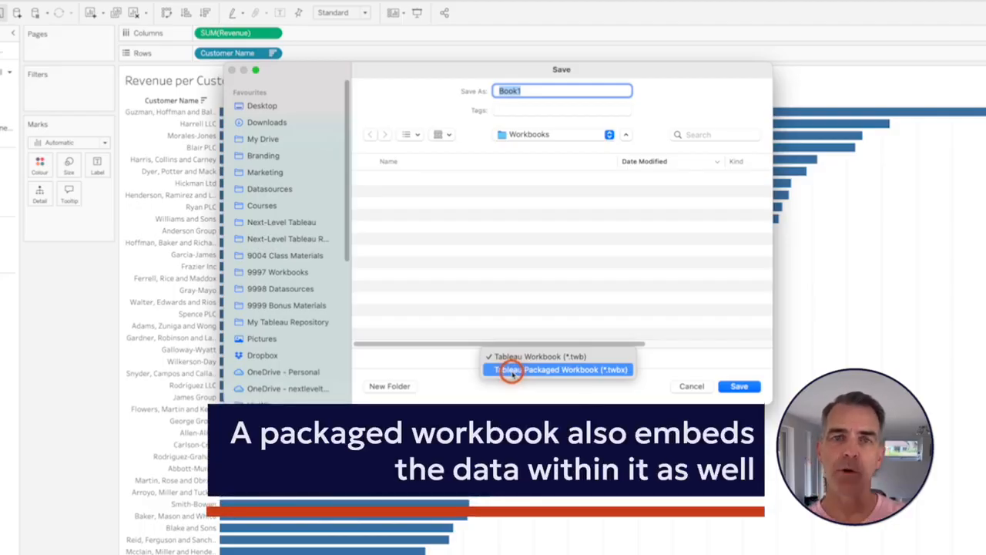
left_click(436, 370)
left_click(539, 359)
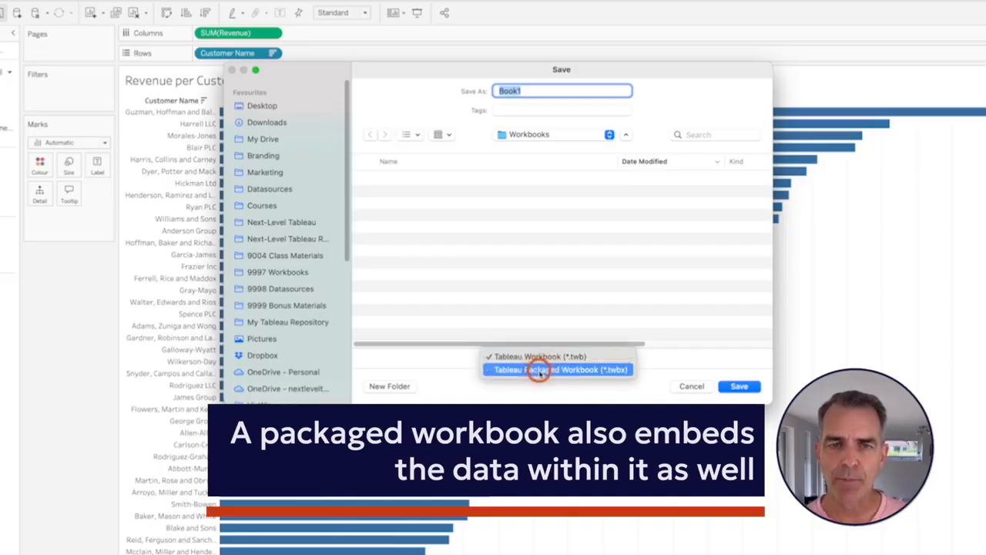
left_click(540, 369)
left_click(260, 107)
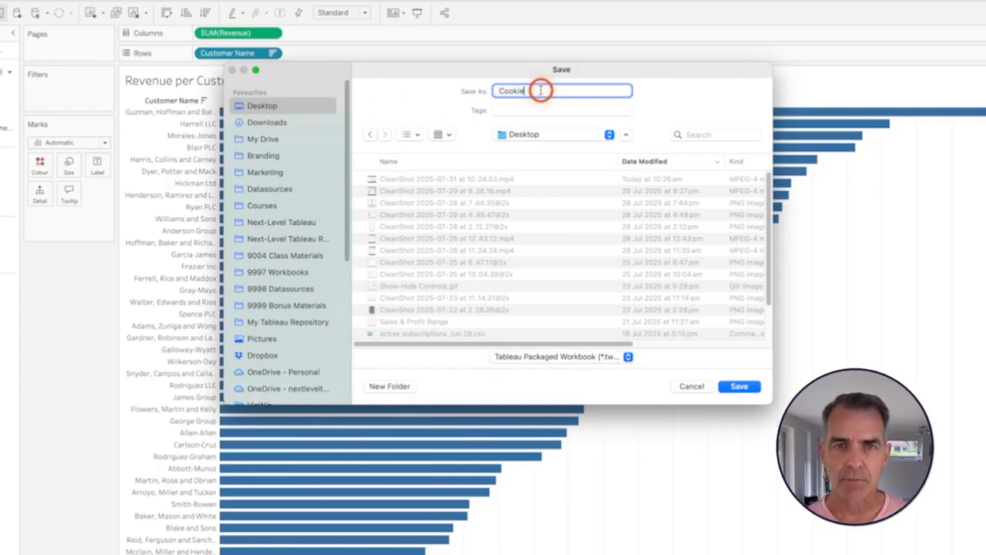
left_click(739, 386)
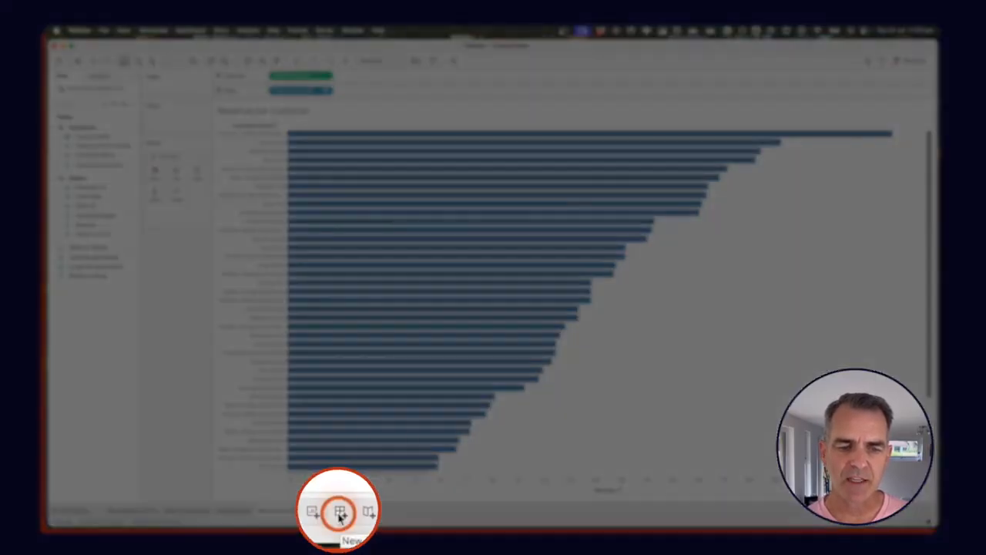
Step: Create a new dashboard, show its title, and rename it Uncle Andy's Cookie Sales Dashboard
left_click(340, 514)
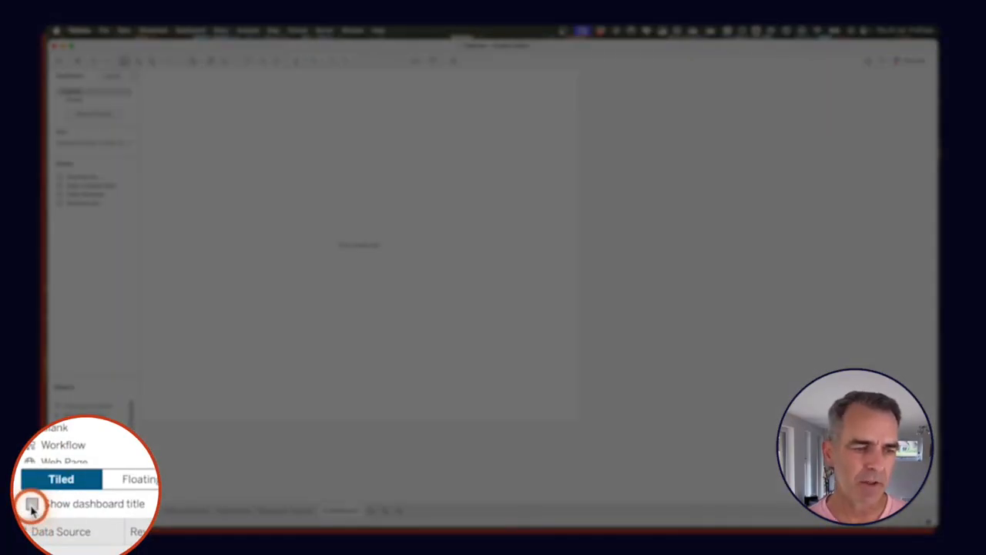
left_click(59, 496)
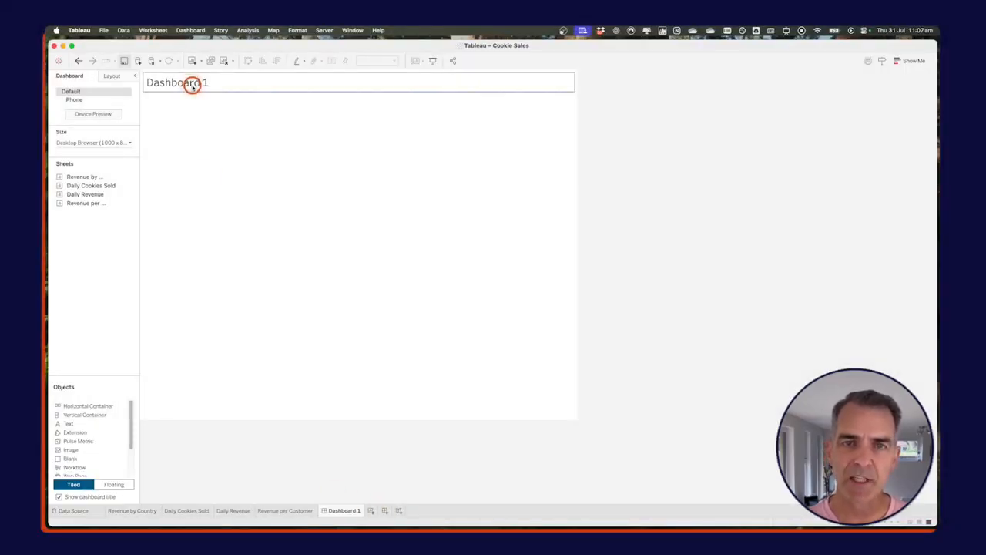
double_click(344, 511)
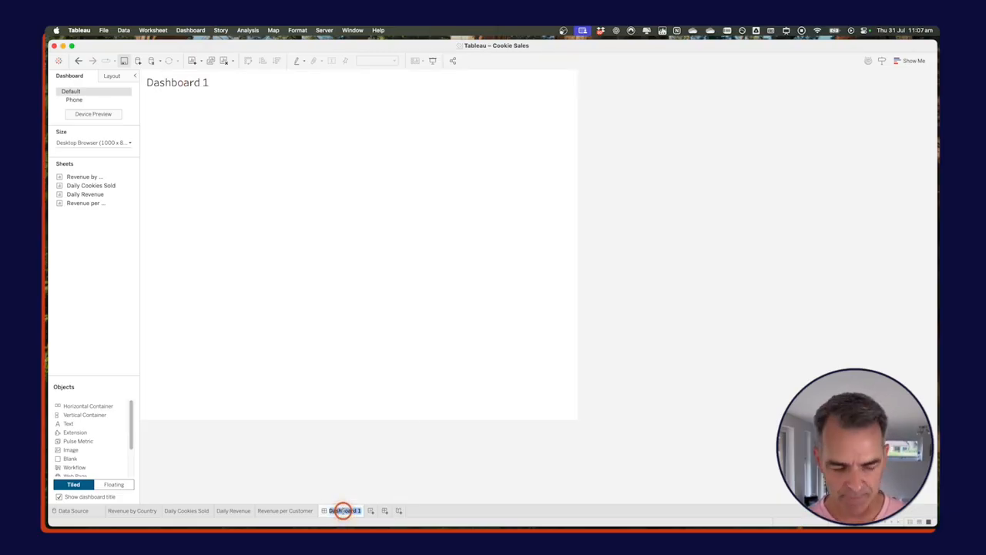
type("Uncle Andy's Cookie Sales")
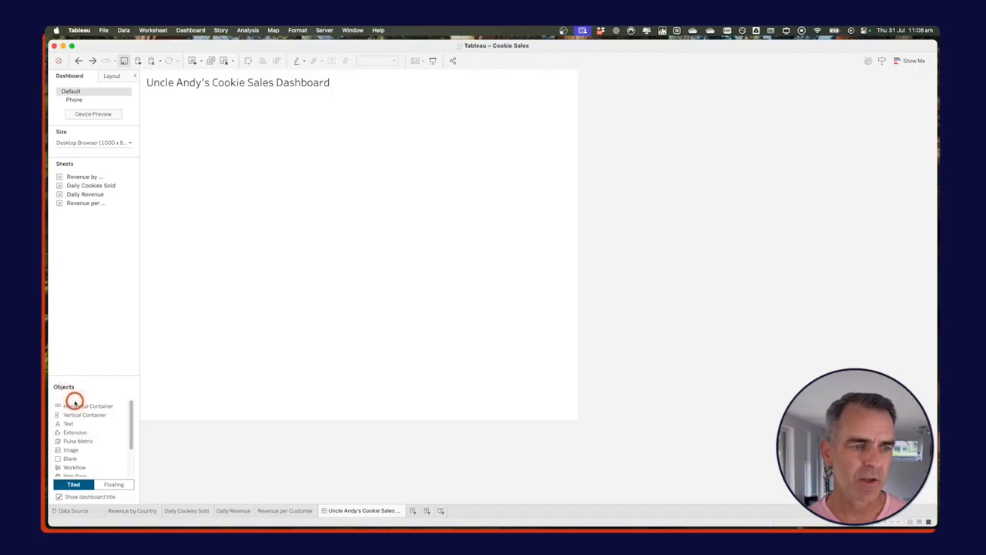
Step: Add a horizontal container below the dashboard title and place Daily Cookies Sold and Daily Revenue side by side in it
left_click_drag(75, 406, 259, 92)
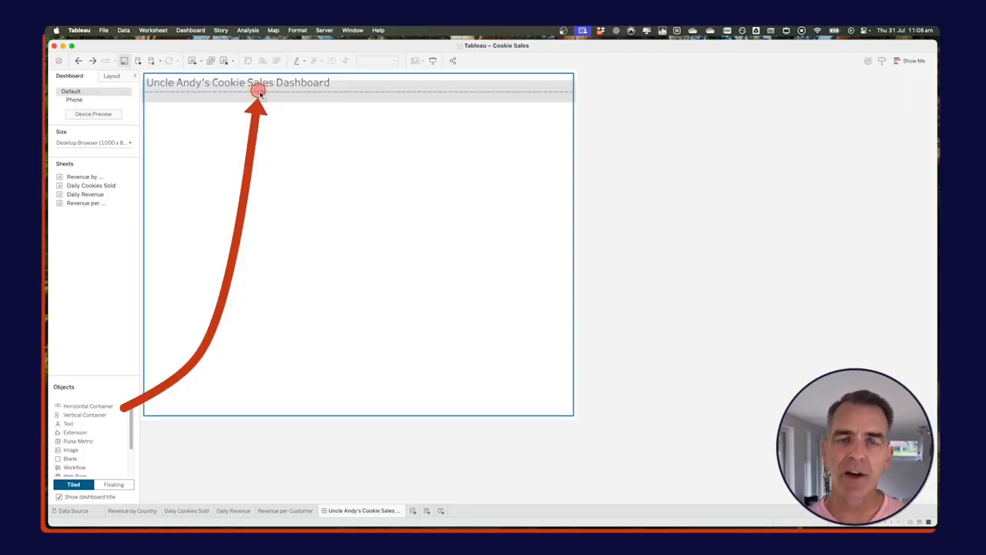
left_click_drag(259, 92, 258, 90)
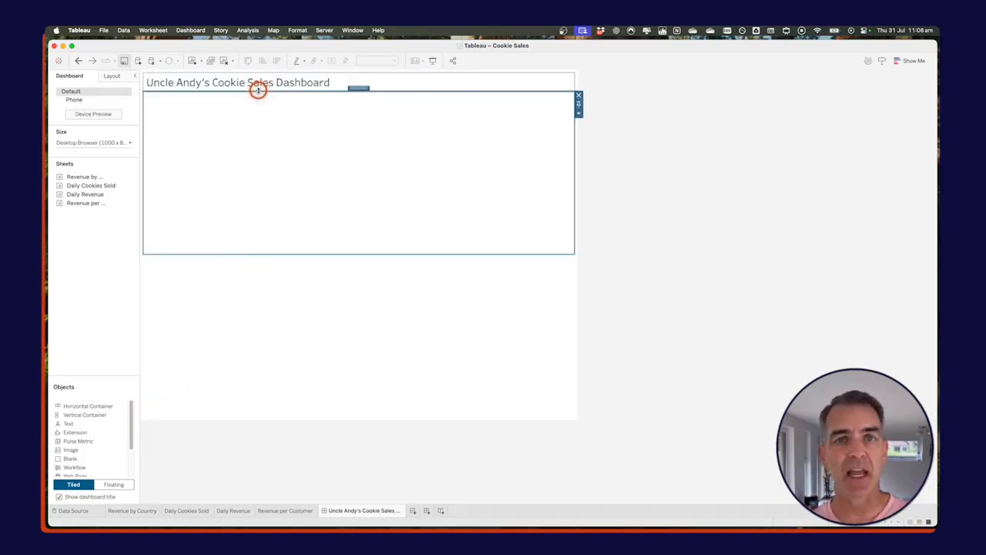
left_click_drag(93, 185, 242, 167)
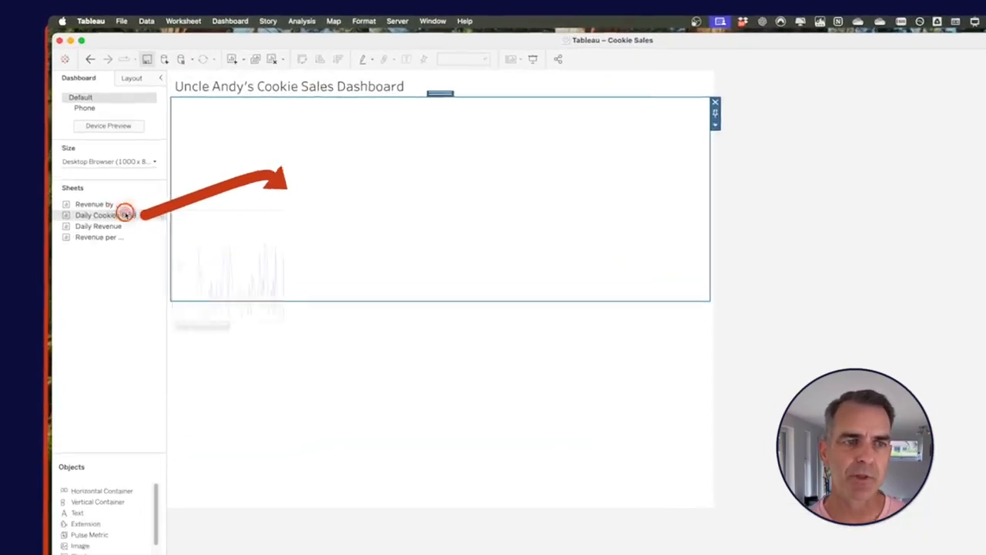
left_click_drag(318, 204, 319, 202)
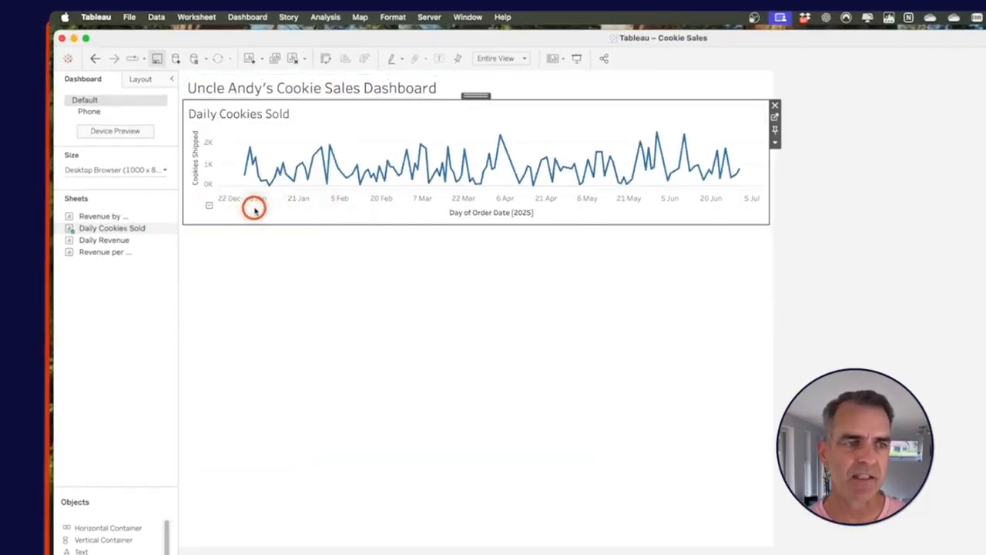
left_click_drag(86, 239, 686, 159)
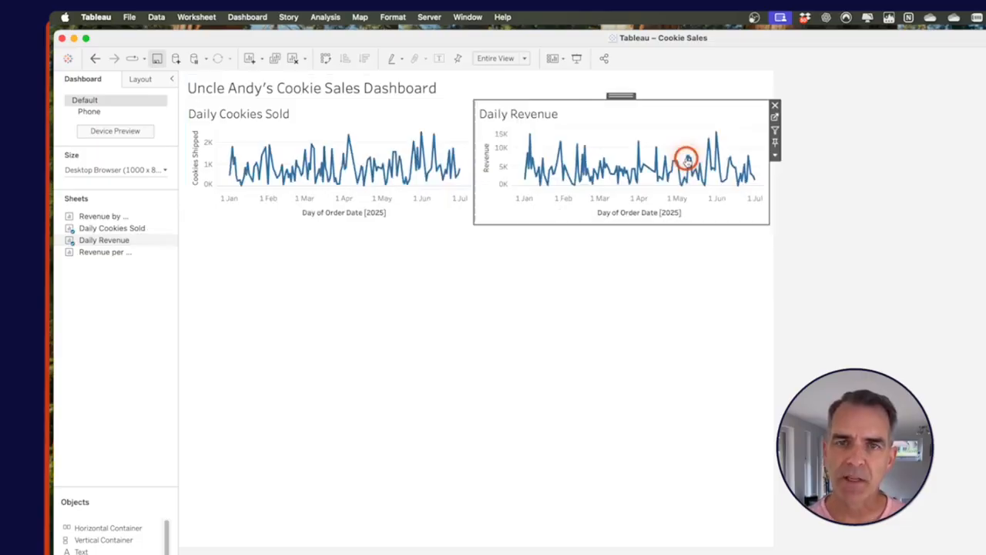
Step: Distribute the contents of the container holding the two line charts evenly and set its height to 250 pixels
double_click(622, 94)
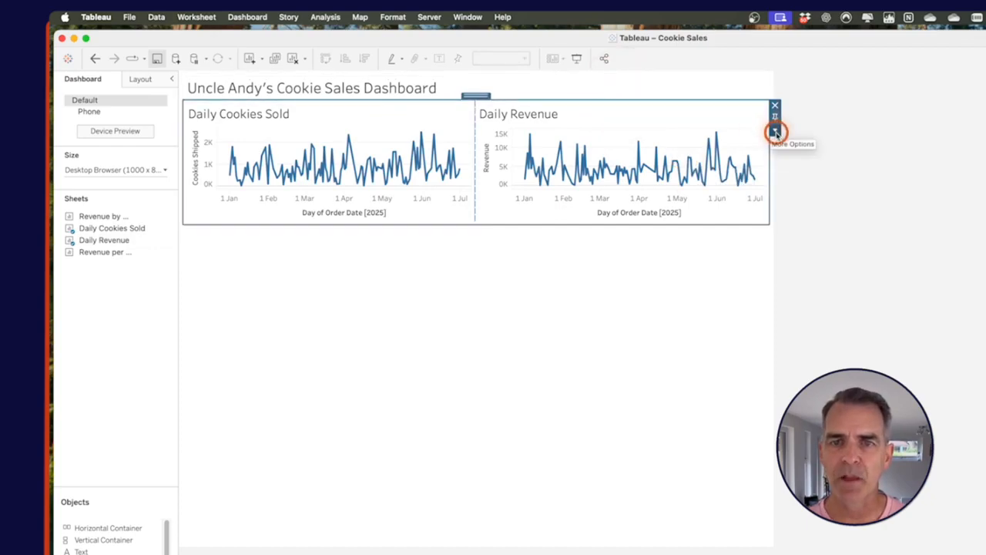
left_click(775, 133)
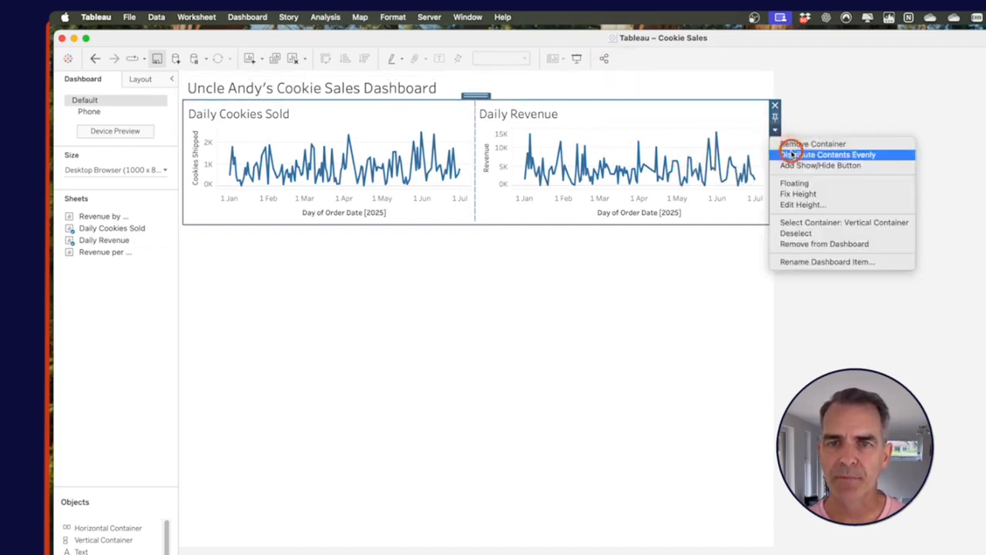
left_click(789, 154)
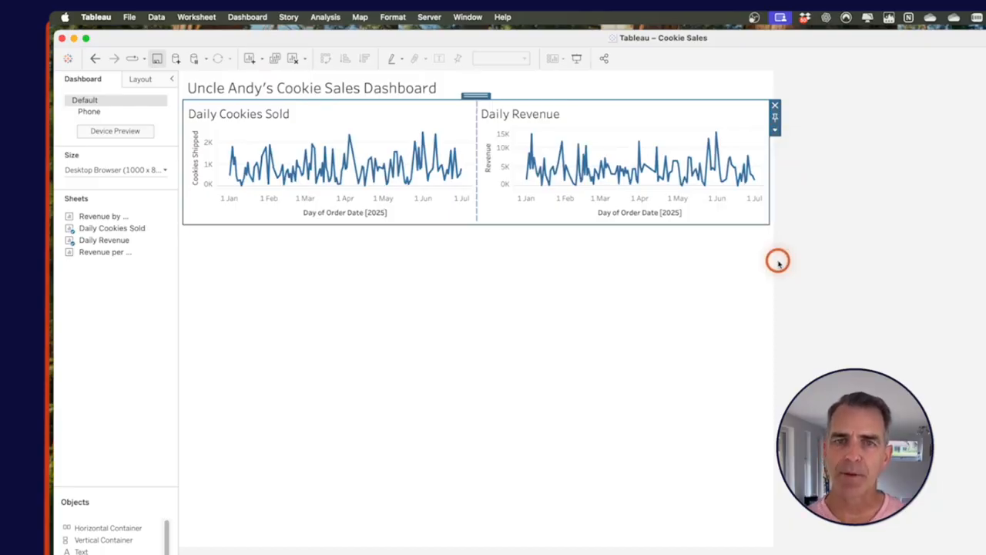
left_click(776, 131)
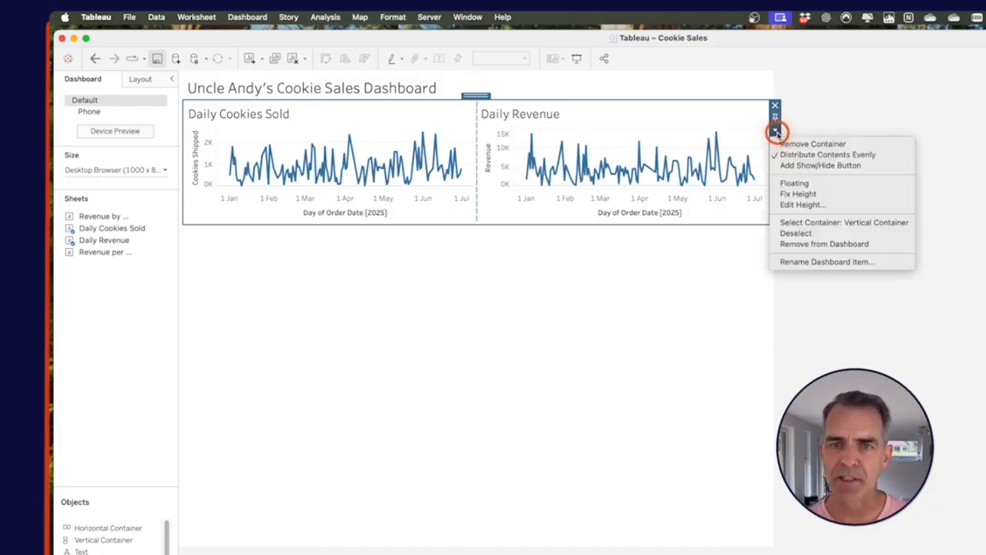
left_click(804, 205)
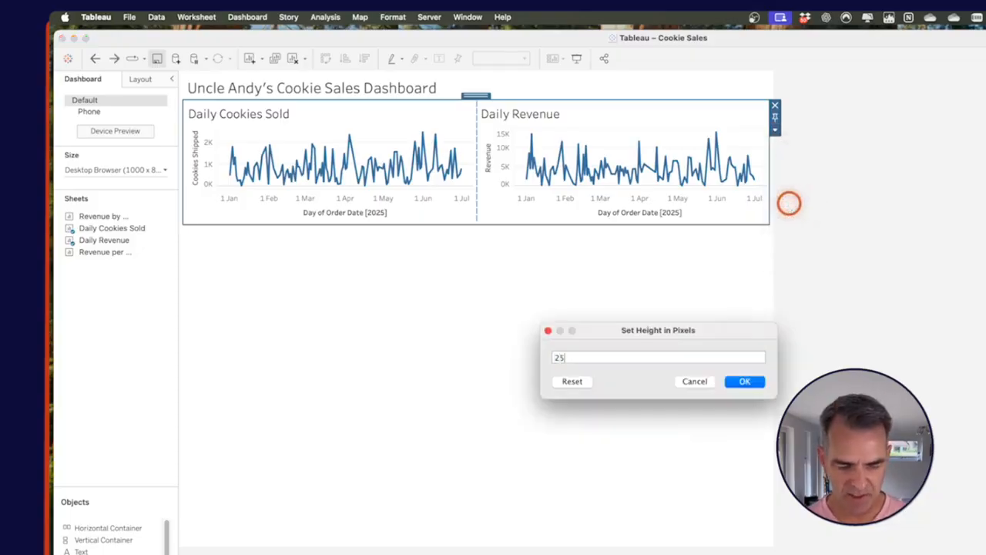
type("250")
key("Return")
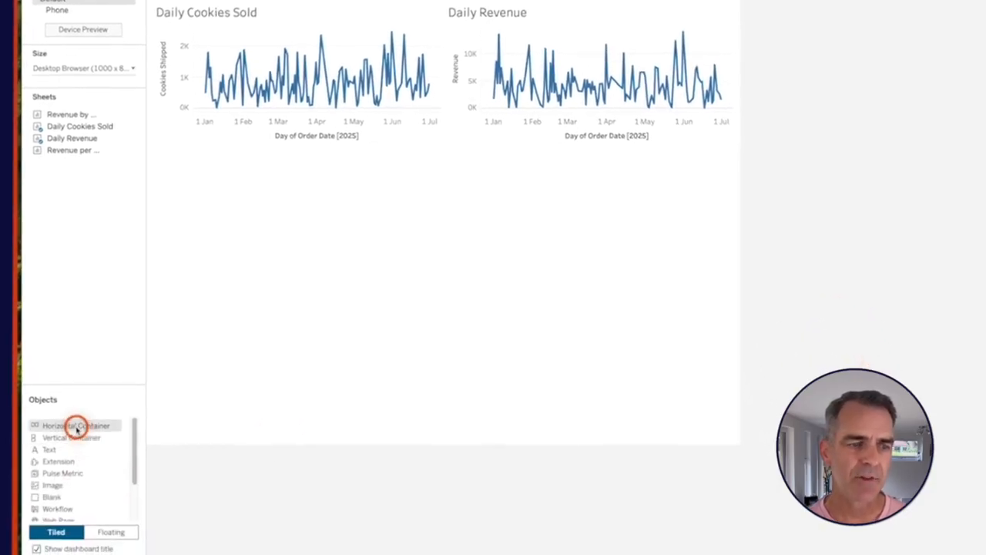
Step: Add a horizontal container below the line charts holding Revenue by Country and Revenue per Customer, and remove the empty container beneath it
left_click_drag(76, 425, 392, 147)
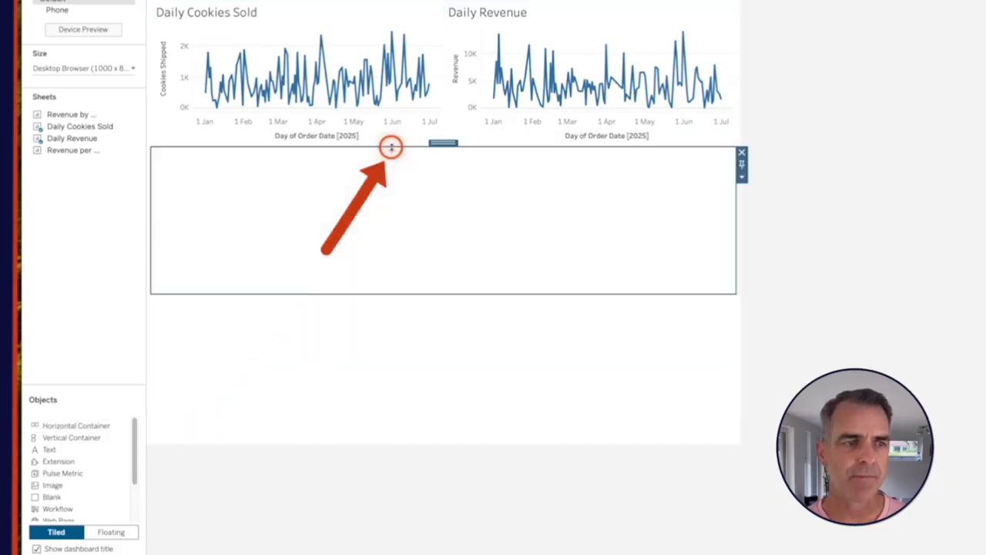
left_click_drag(68, 114, 306, 216)
mouse_move(81, 150)
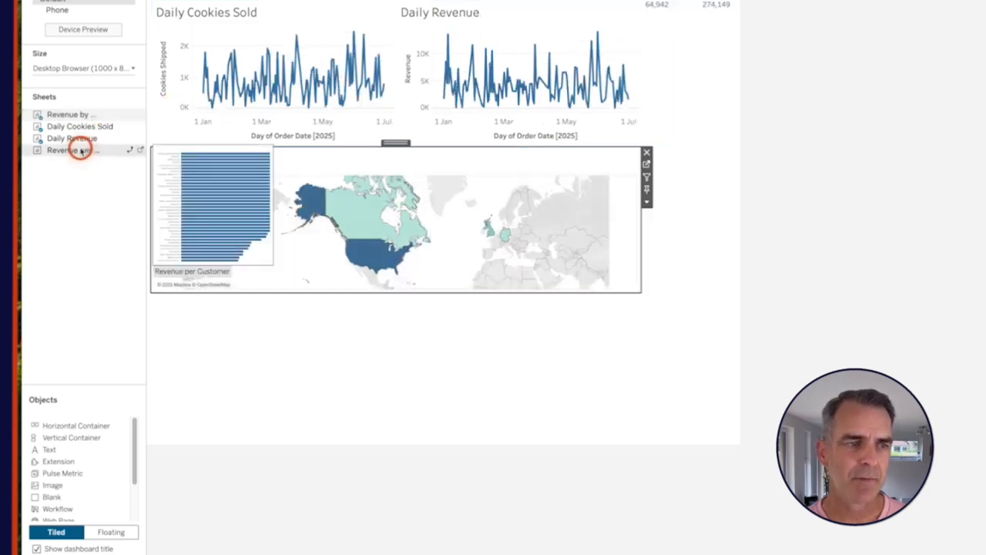
mouse_move(81, 150)
left_mouse_down()
mouse_move(586, 218)
mouse_move(586, 416)
mouse_move(575, 401)
left_mouse_up()
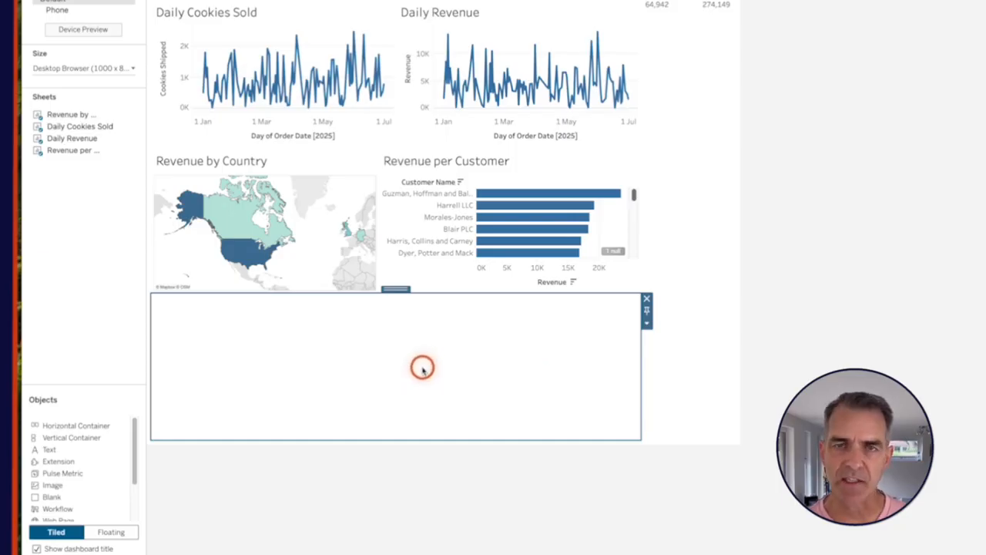
left_click(646, 300)
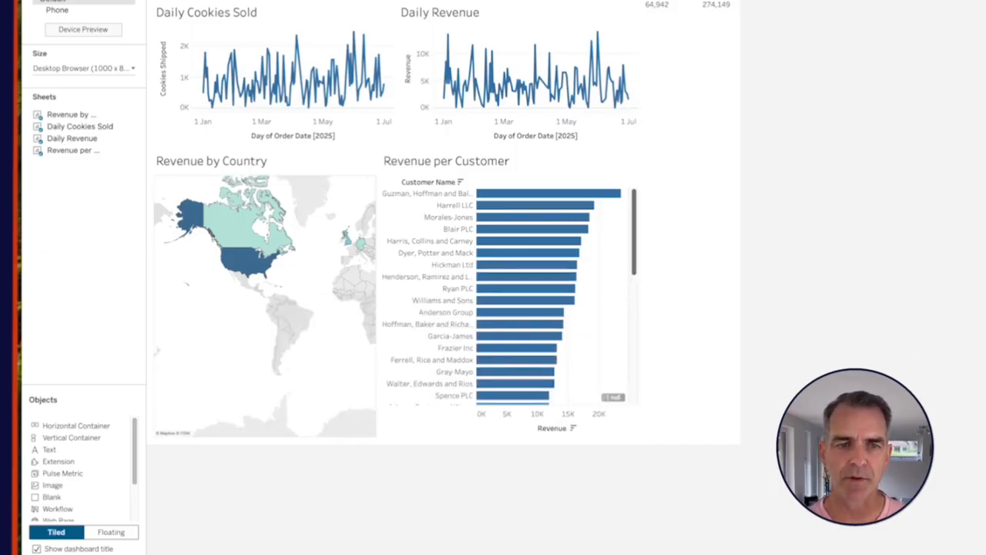
Step: Distribute the contents of the container holding Revenue by Country and Revenue per Customer evenly
left_click(453, 161)
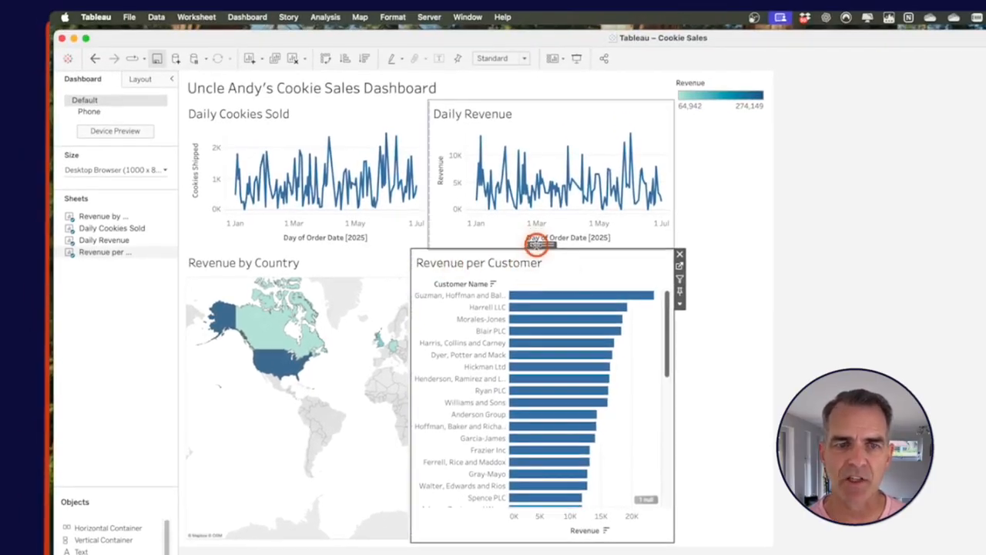
double_click(537, 244)
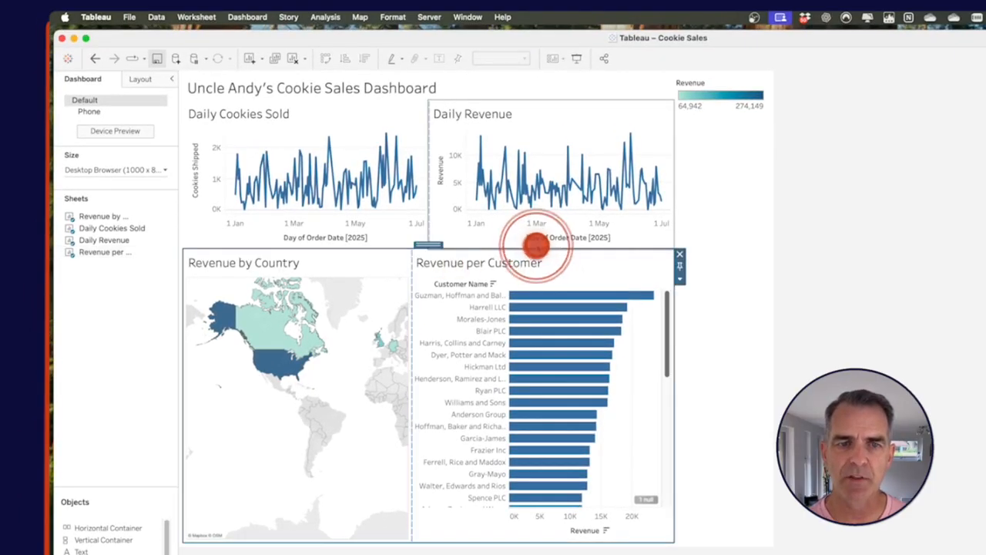
left_click(679, 279)
left_click(701, 303)
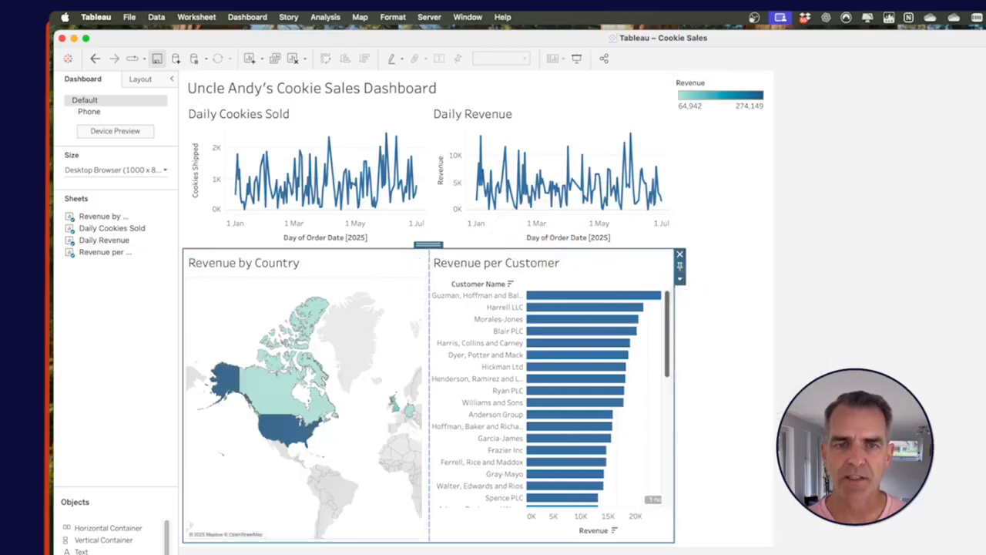
Step: Insert a vertical container between the map and the customer chart, and move the Revenue by Country map into it
left_click(706, 87)
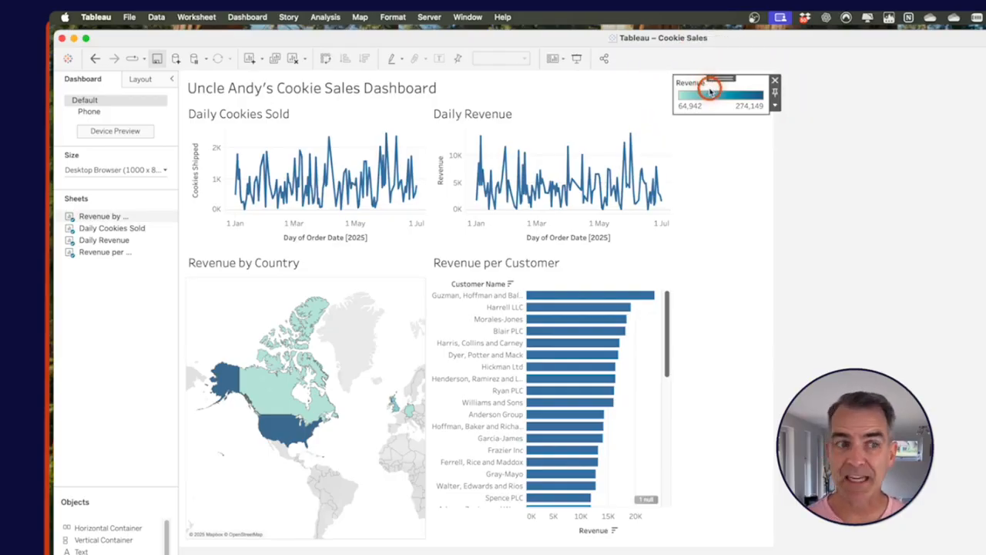
left_click(107, 539)
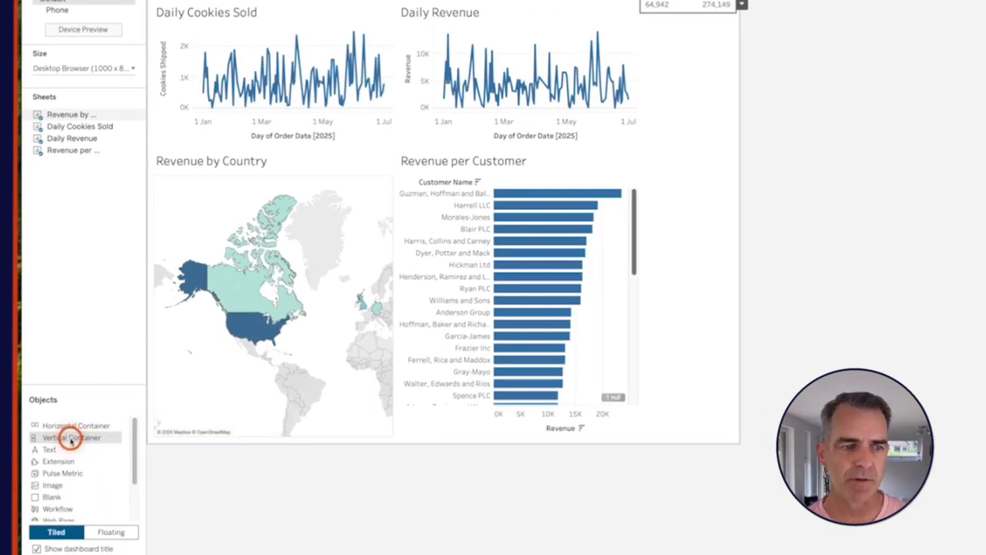
mouse_move(71, 439)
left_mouse_down()
mouse_move(54, 436)
mouse_move(408, 304)
left_mouse_up()
left_click(213, 168)
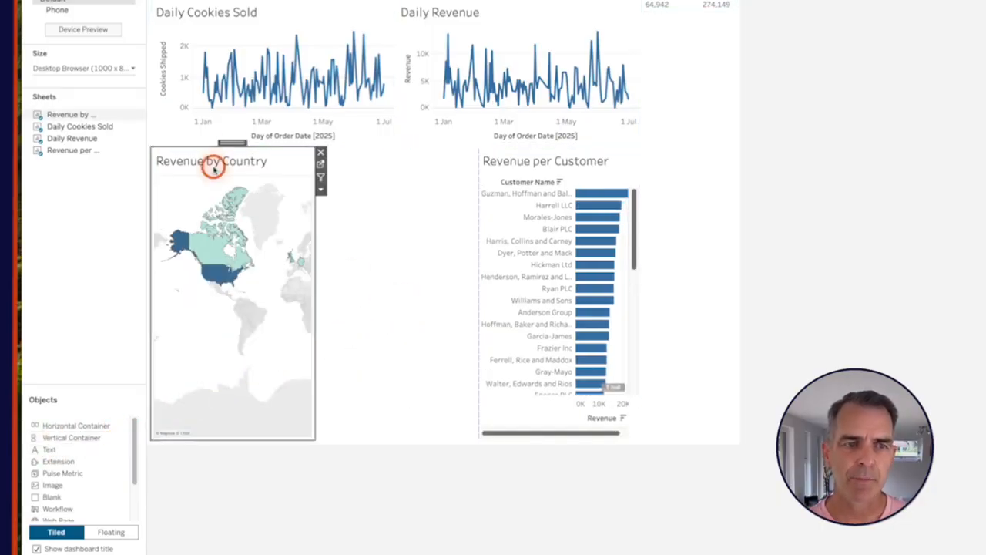
left_click_drag(231, 141, 427, 213)
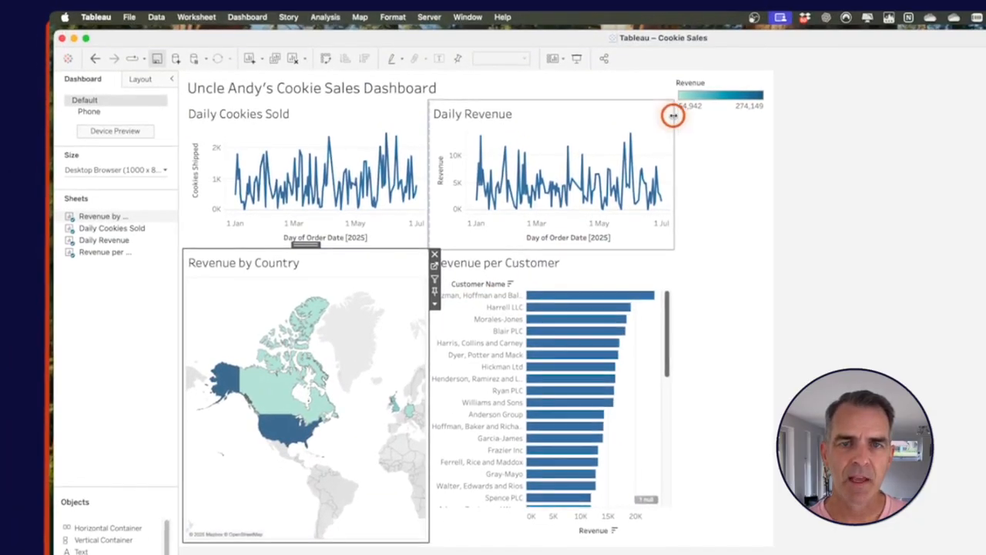
Step: Move the Revenue color legend directly below the Revenue by Country map
left_click(714, 87)
left_click_drag(720, 77, 297, 474)
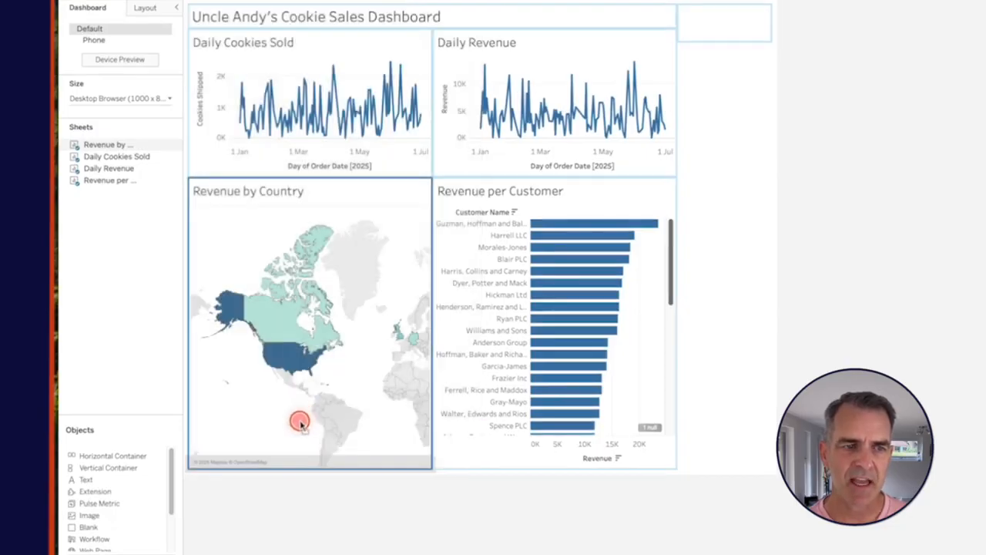
left_click_drag(300, 421, 297, 423)
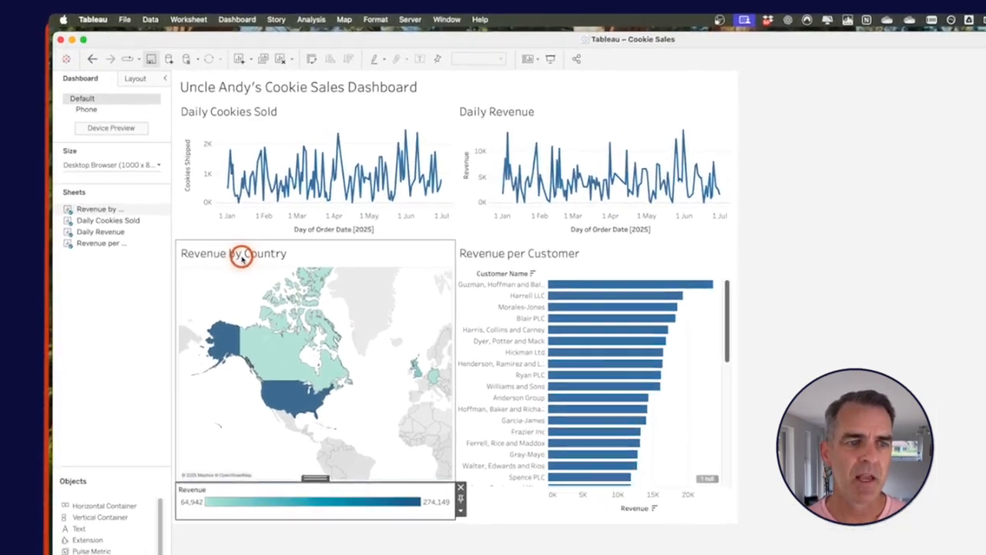
Step: Use the Revenue by Country map as a dashboard filter, test it with Canada and United States, and clear the selection
left_click(195, 213)
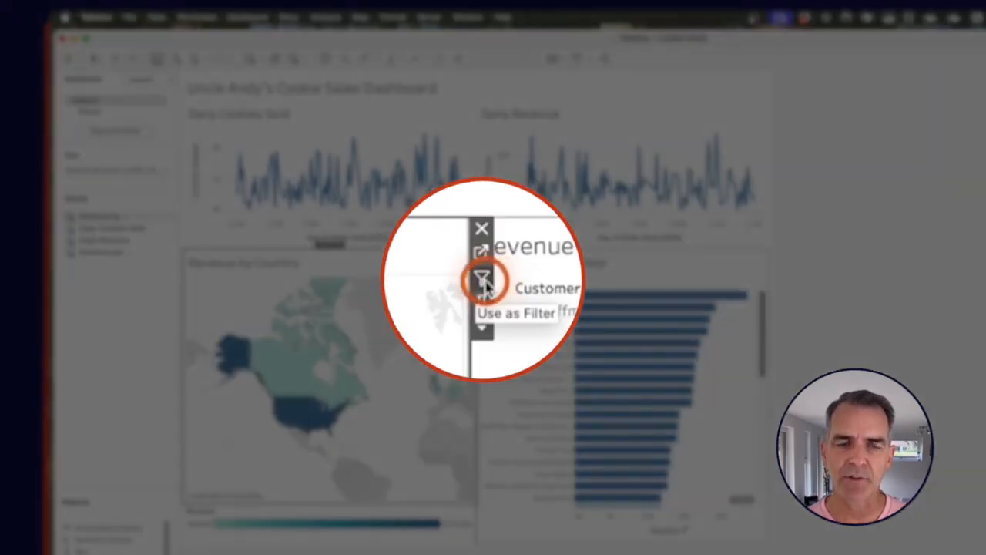
left_click(482, 278)
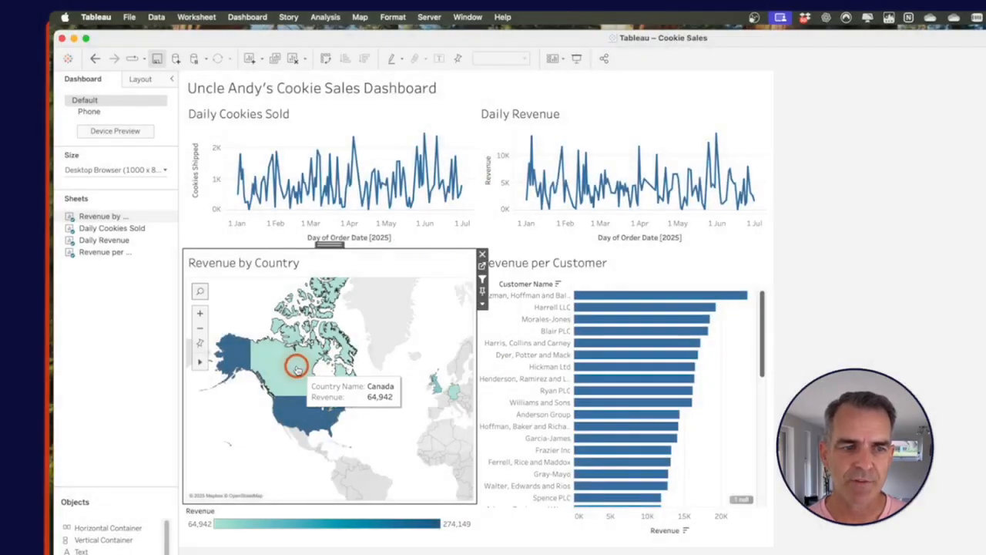
left_click(295, 368)
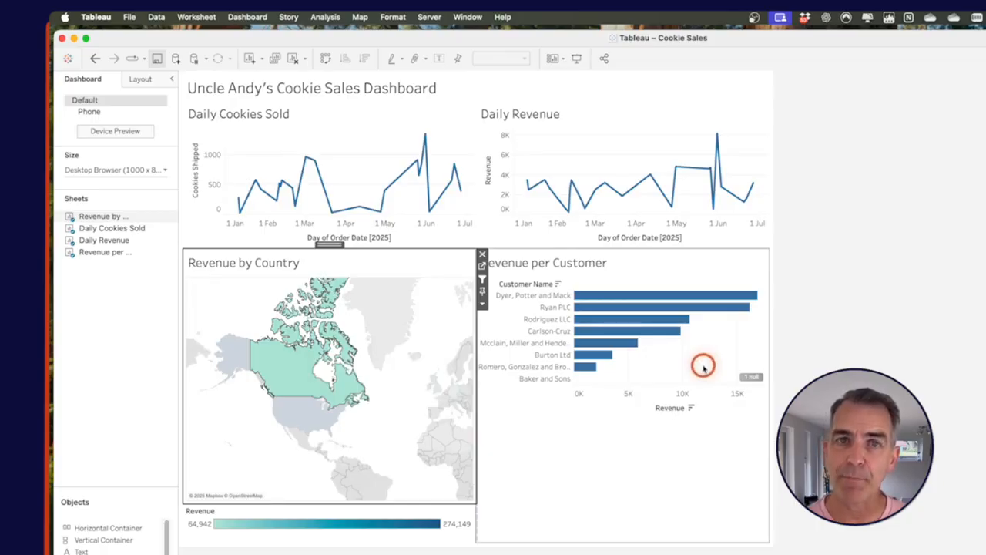
left_click(289, 417)
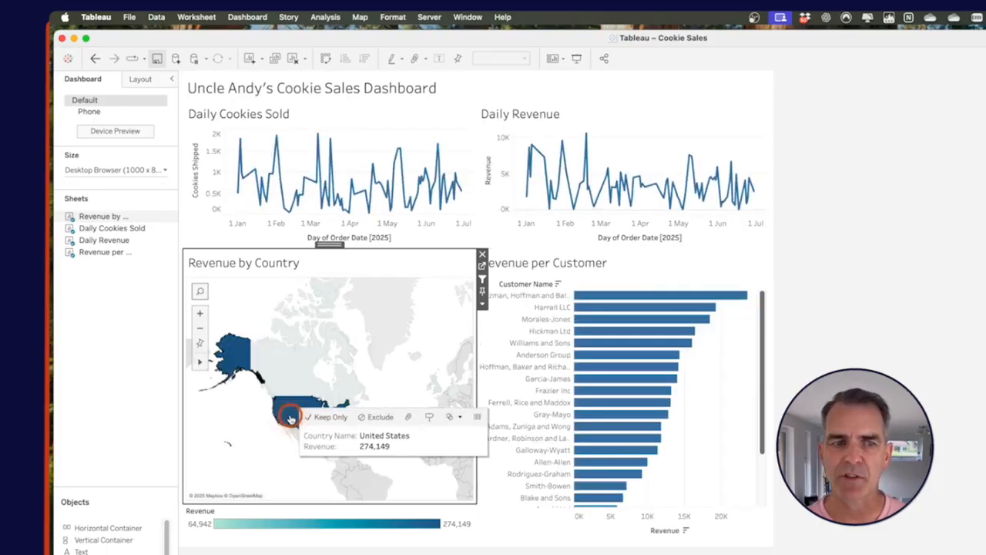
left_click(238, 416)
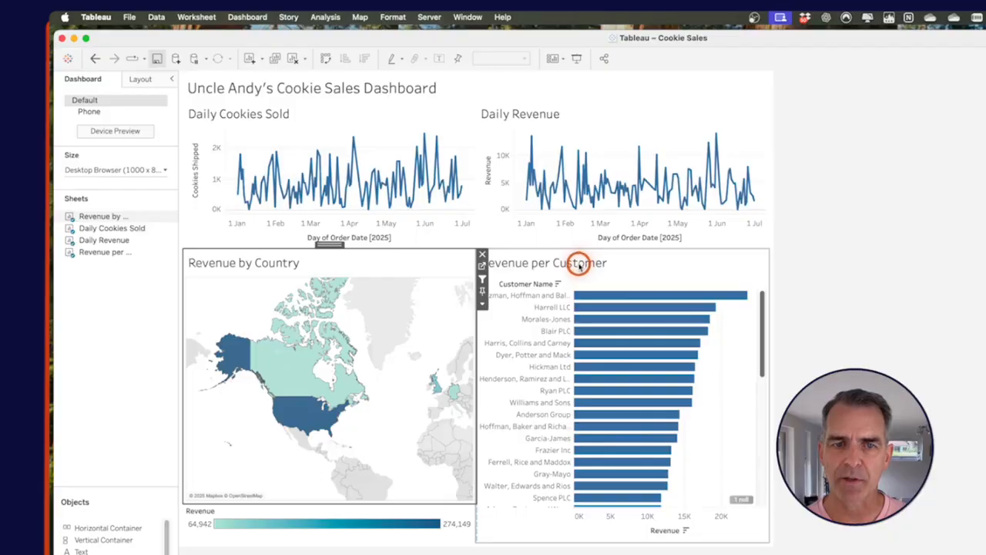
Step: Use the Revenue per Customer chart as a filter for the dashboard
left_click(578, 264)
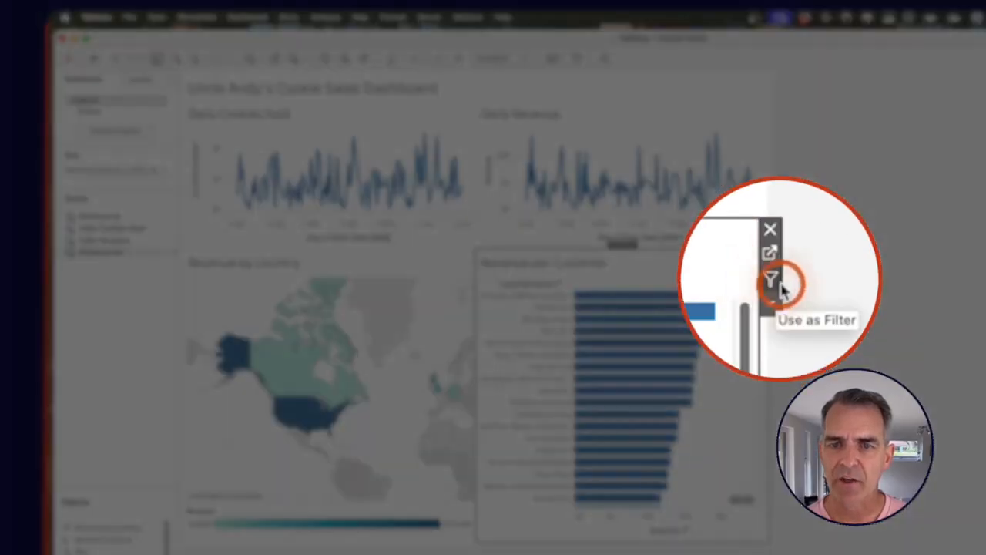
left_click(769, 278)
left_click(771, 280)
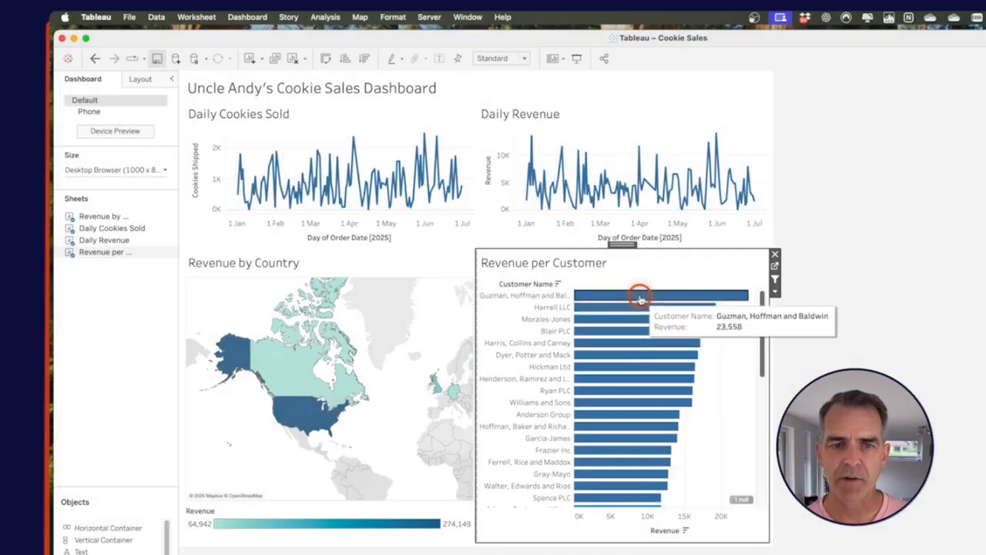
Step: Test the Revenue per Customer filter with the top customer and the top ten customers, clearing each selection
left_click(639, 297)
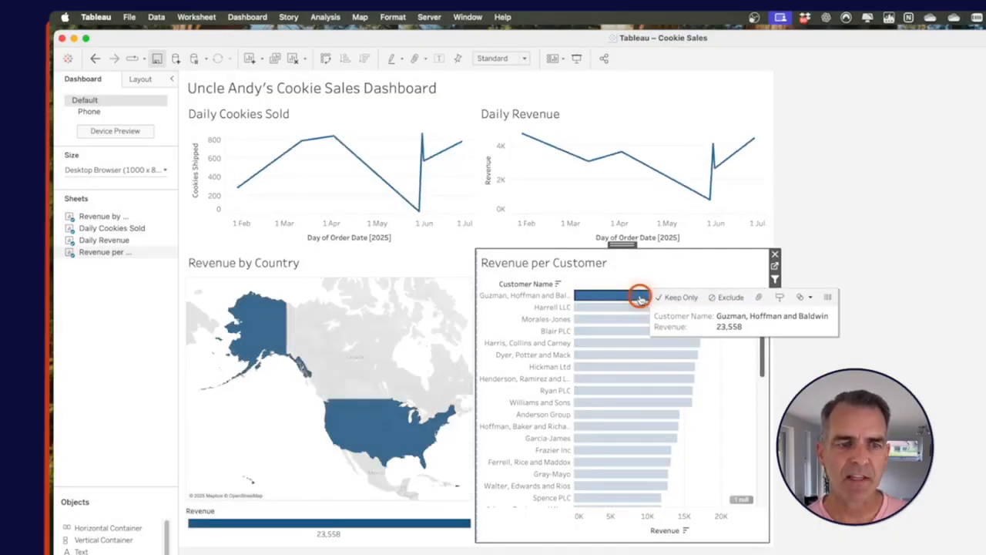
left_click(639, 297)
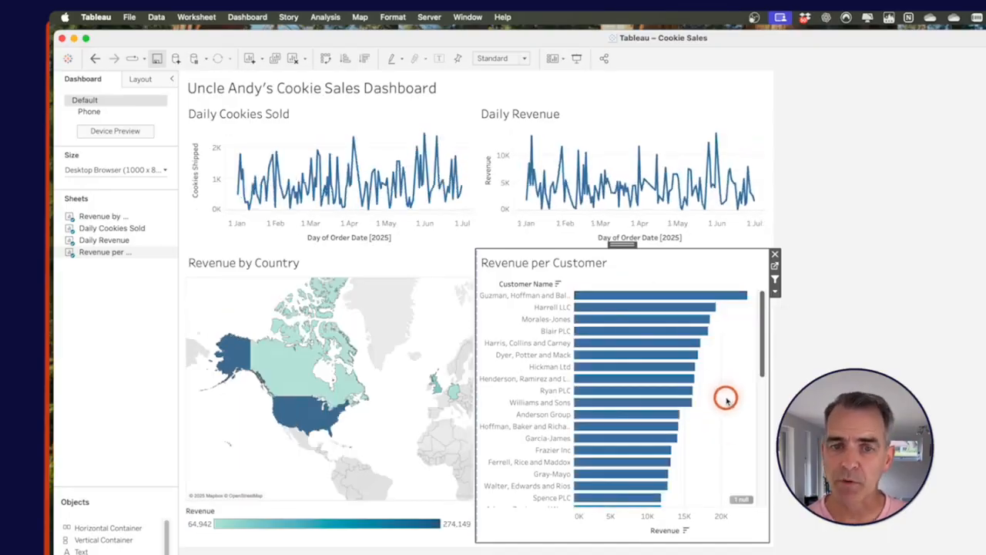
left_click_drag(727, 395, 615, 288)
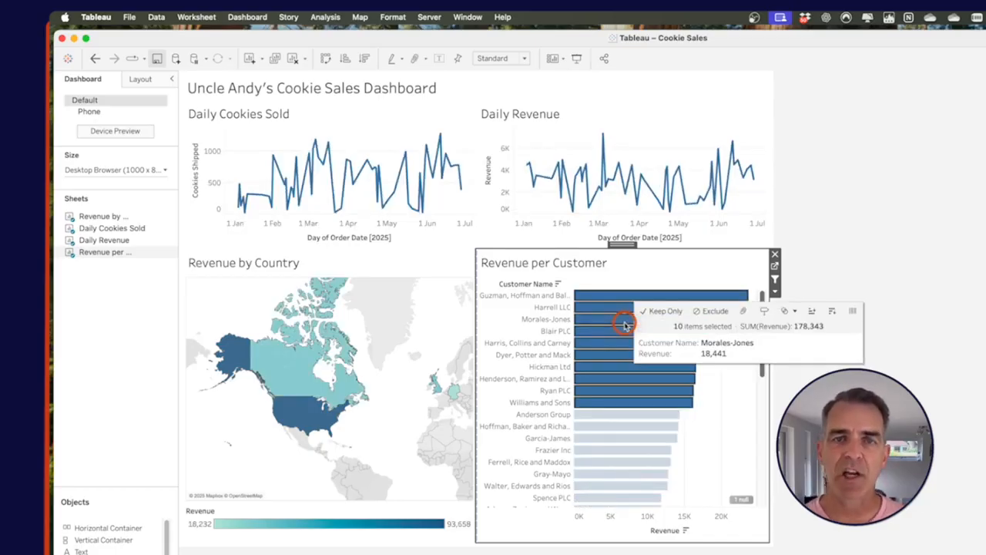
left_click(721, 449)
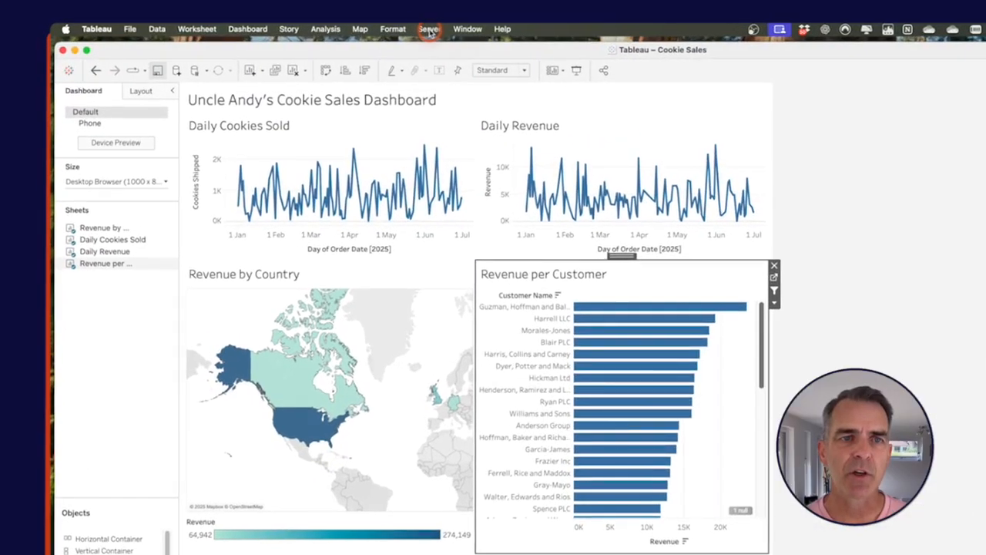
Step: Try to save the Cookie Sales workbook to Tableau Public and dismiss the data extract notice
left_click(429, 30)
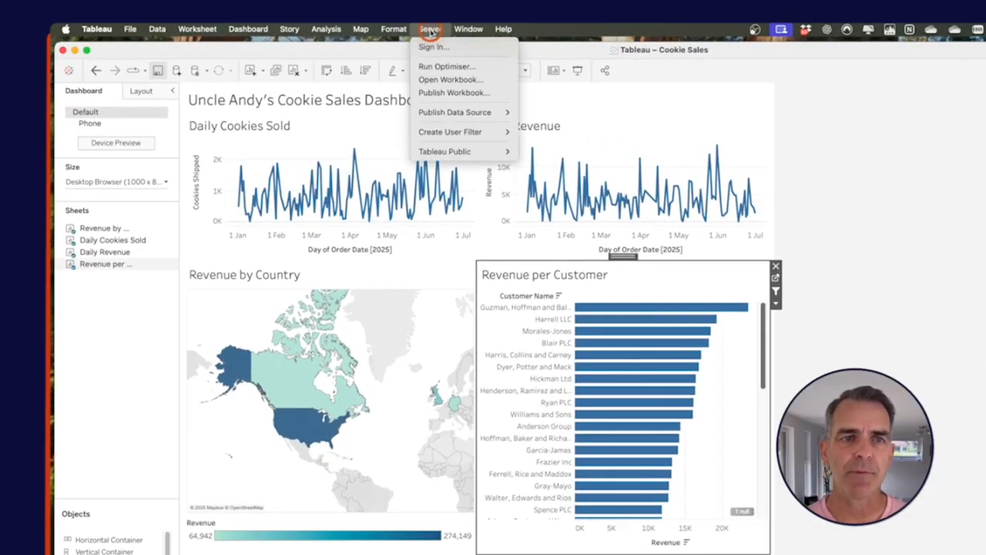
mouse_move(497, 151)
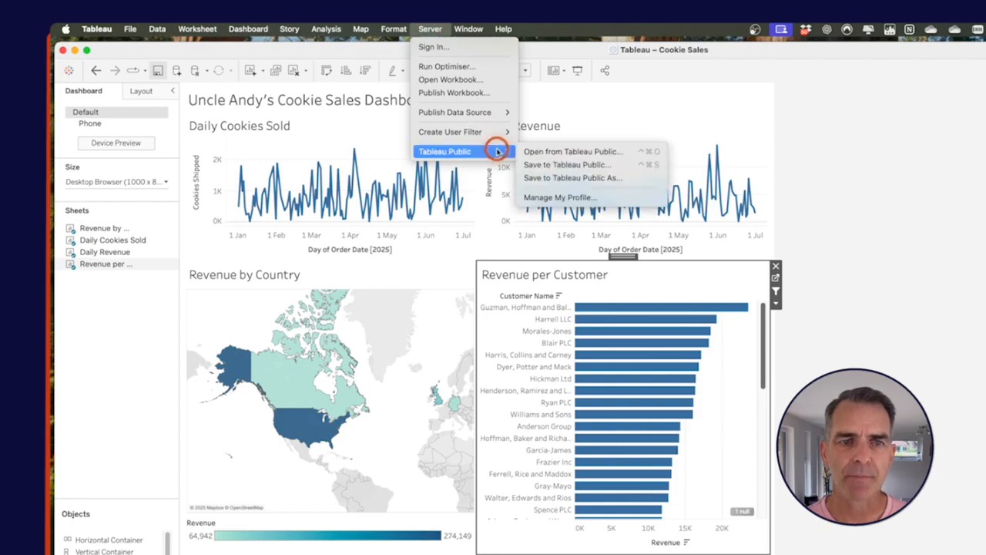
left_click(571, 165)
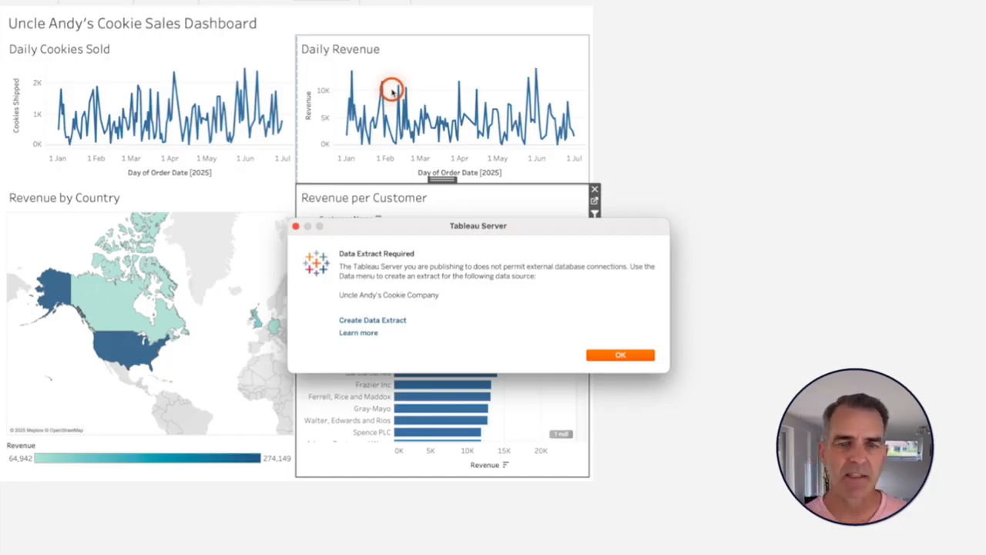
left_click(619, 353)
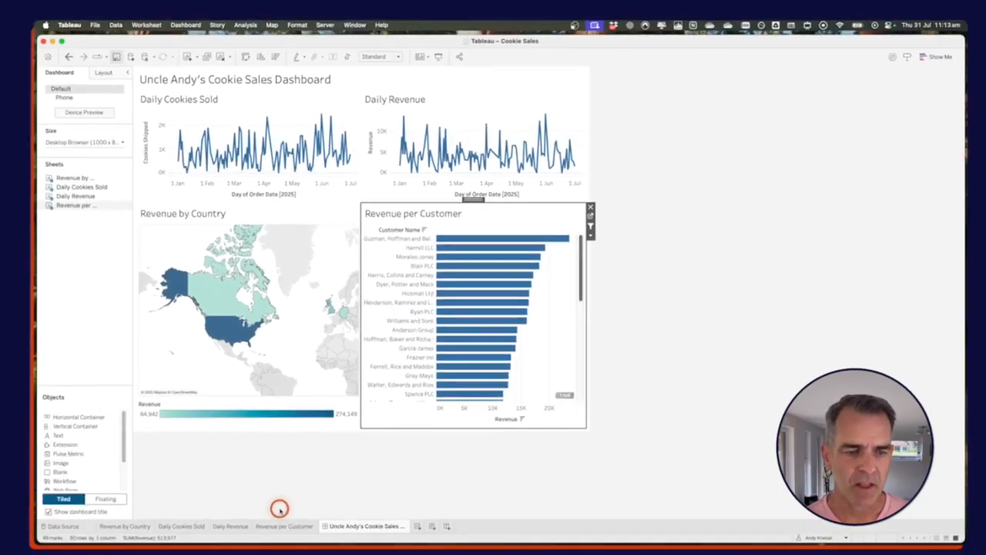
Step: From the Revenue per Customer worksheet, extract the Uncle Andy's Cookie Company data source with the default extract settings
left_click(281, 524)
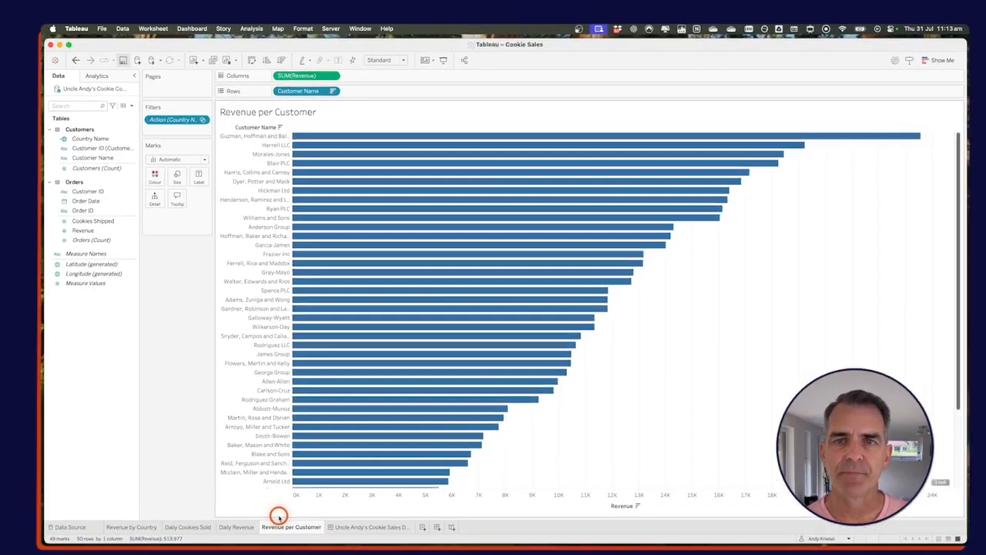
right_click(99, 89)
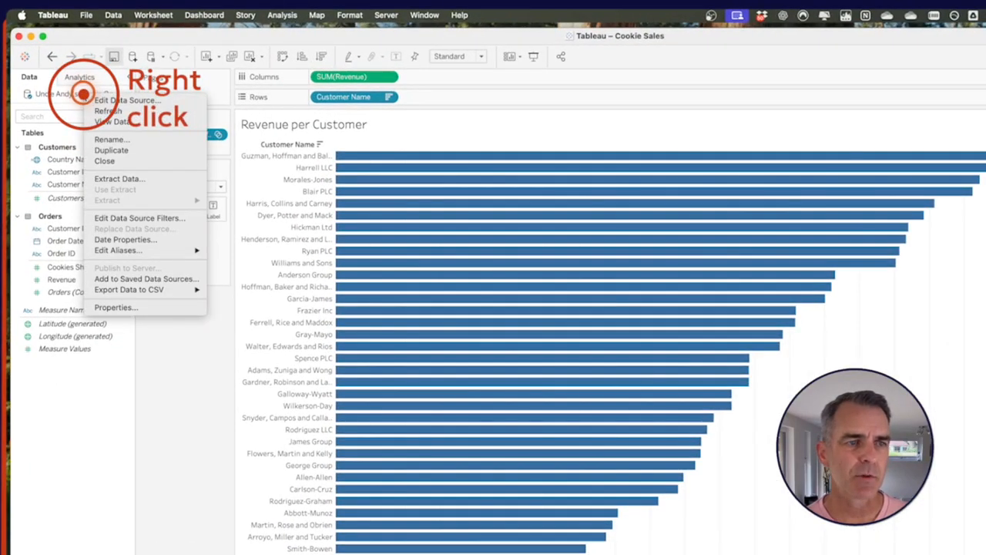
left_click(139, 180)
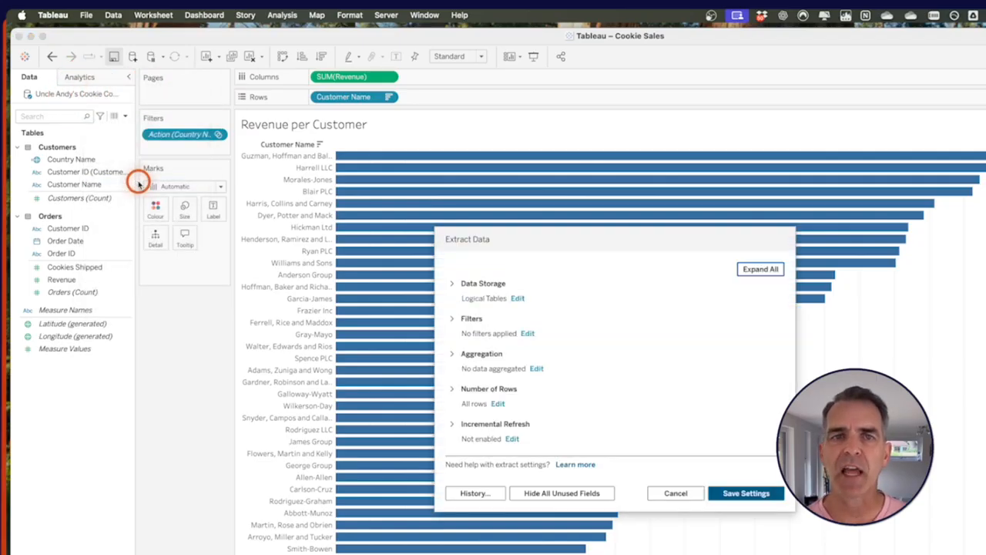
left_click(746, 493)
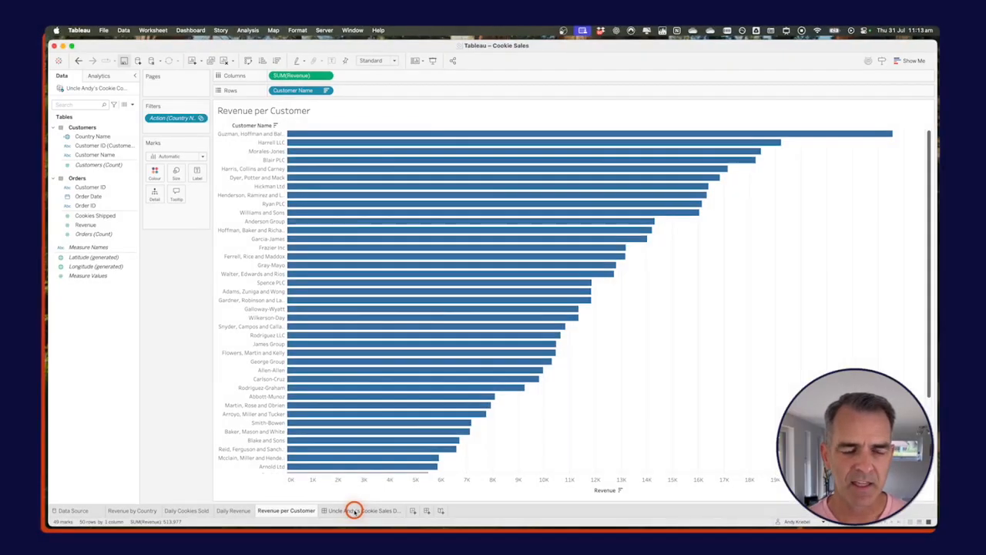
Step: Return to the Uncle Andy's Cookie Sales Dashboard and save the workbook to Tableau Public
left_click(356, 531)
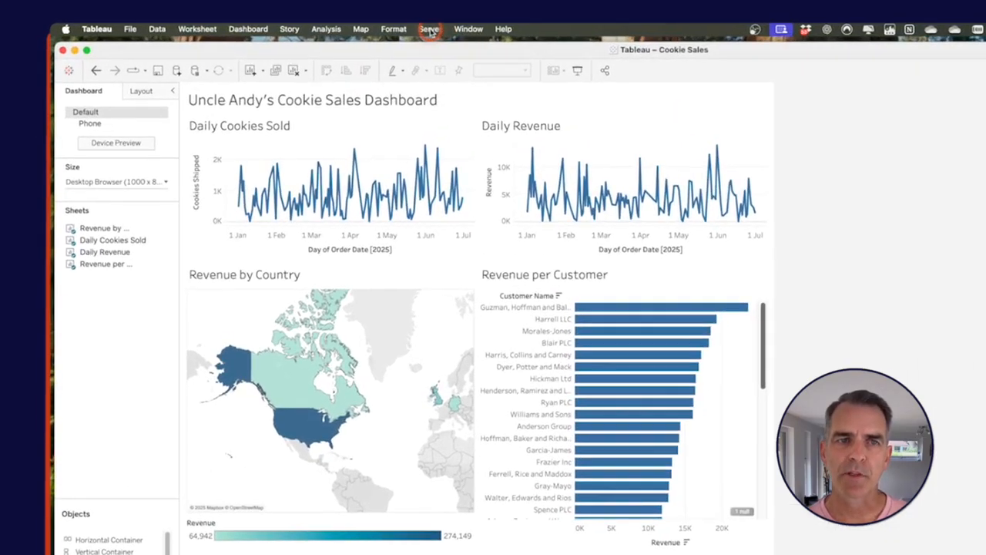
left_click(380, 29)
mouse_move(468, 154)
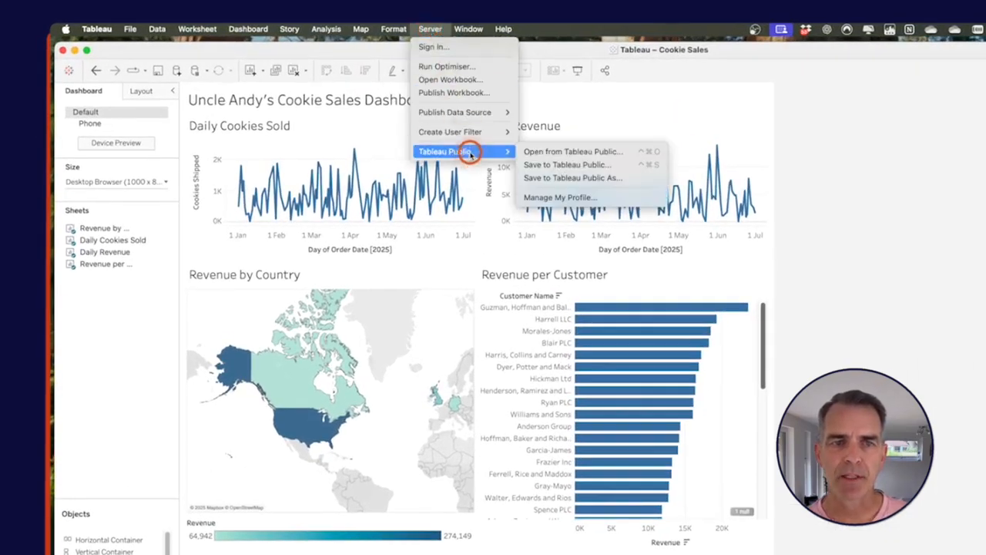
left_click(533, 165)
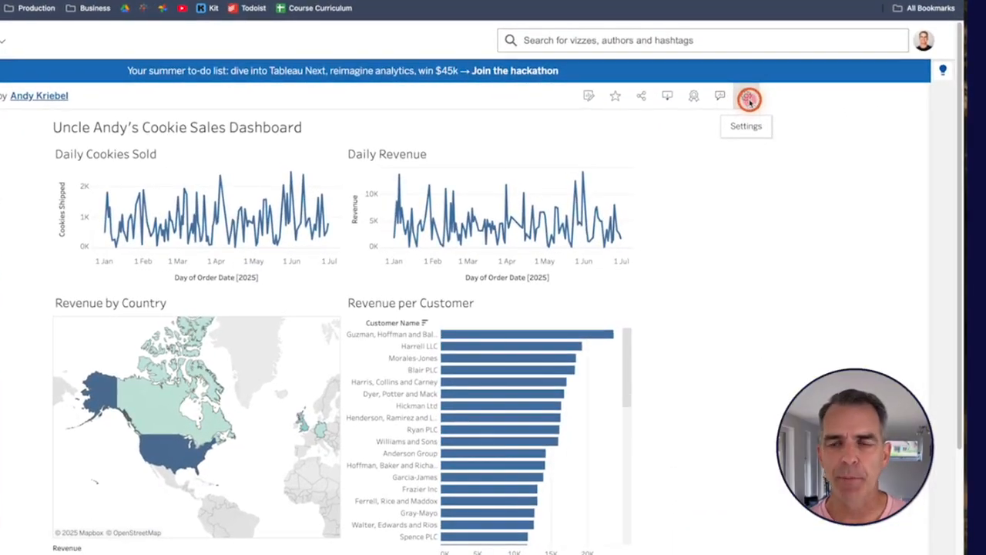
Step: Turn off Show Viz on Profile in the published viz's settings on Tableau Public and close the settings
left_click(748, 99)
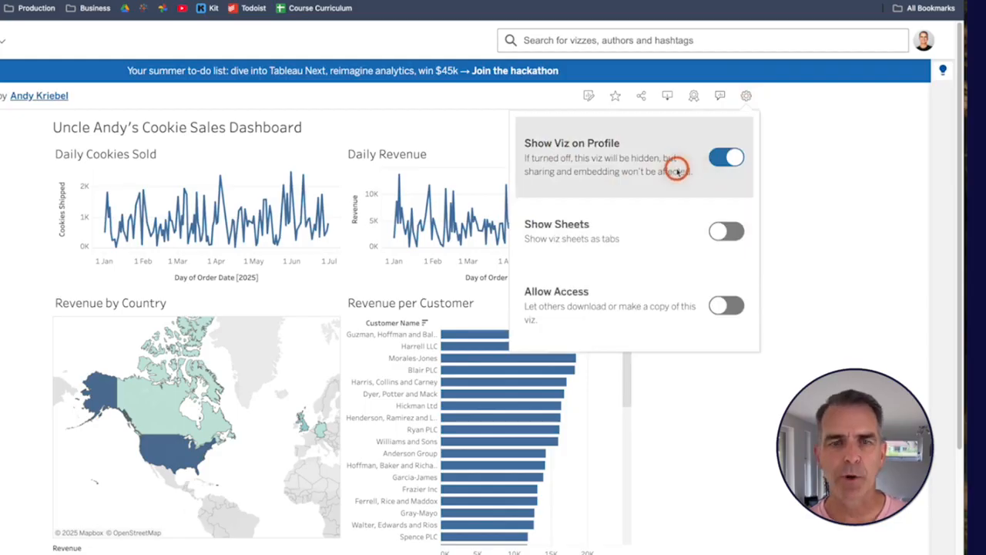
left_click(722, 160)
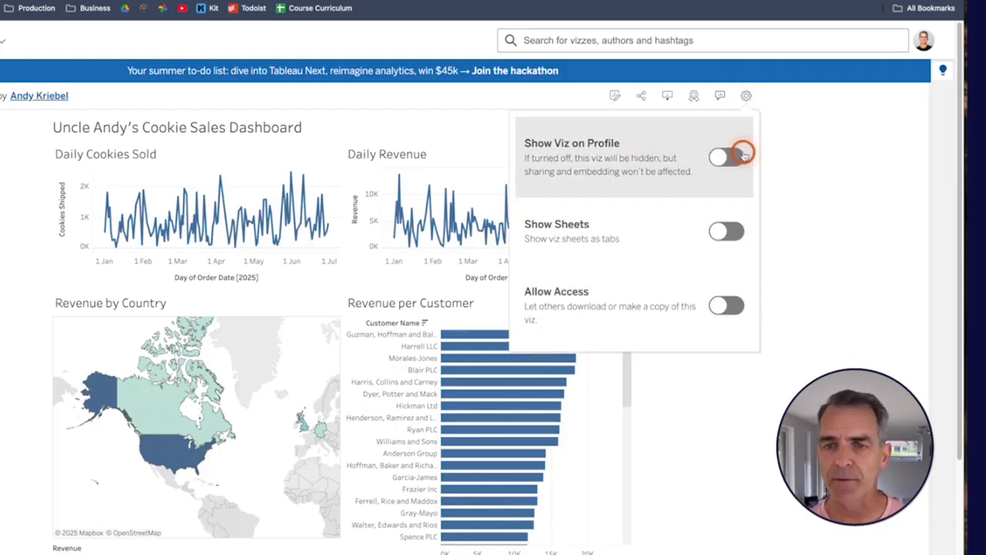
left_click(734, 231)
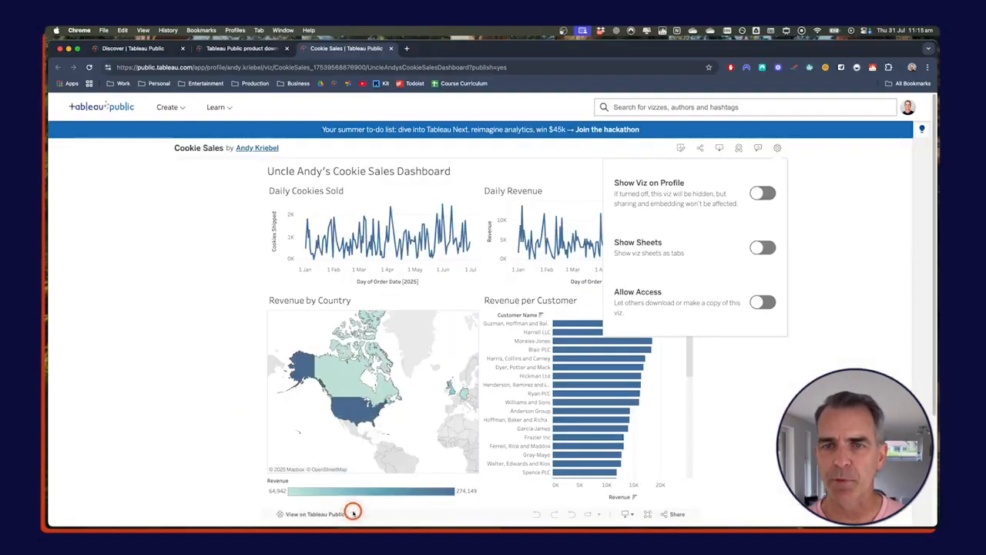
left_click(757, 302)
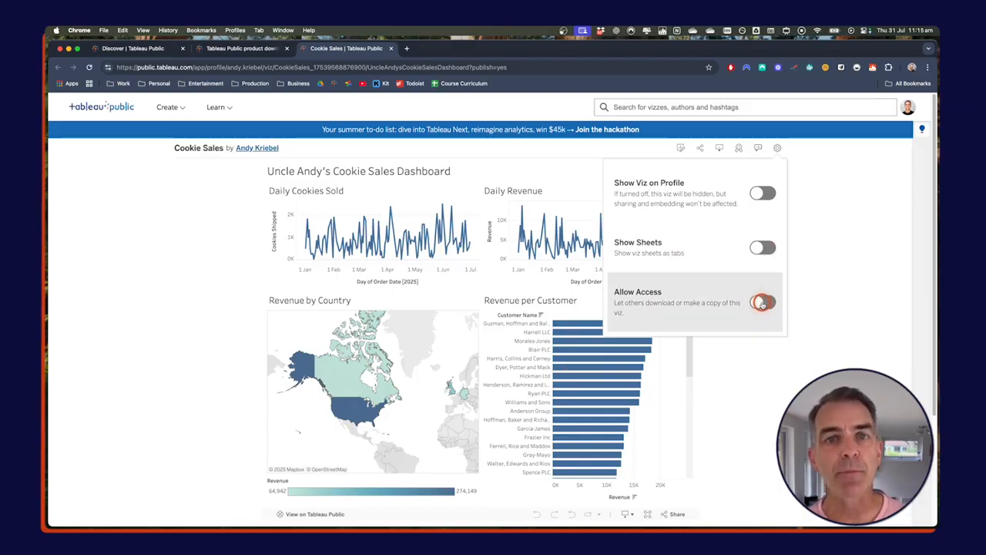
left_click(781, 385)
Step: Open the published viz's details for editing
scroll(771, 397, "down", 5)
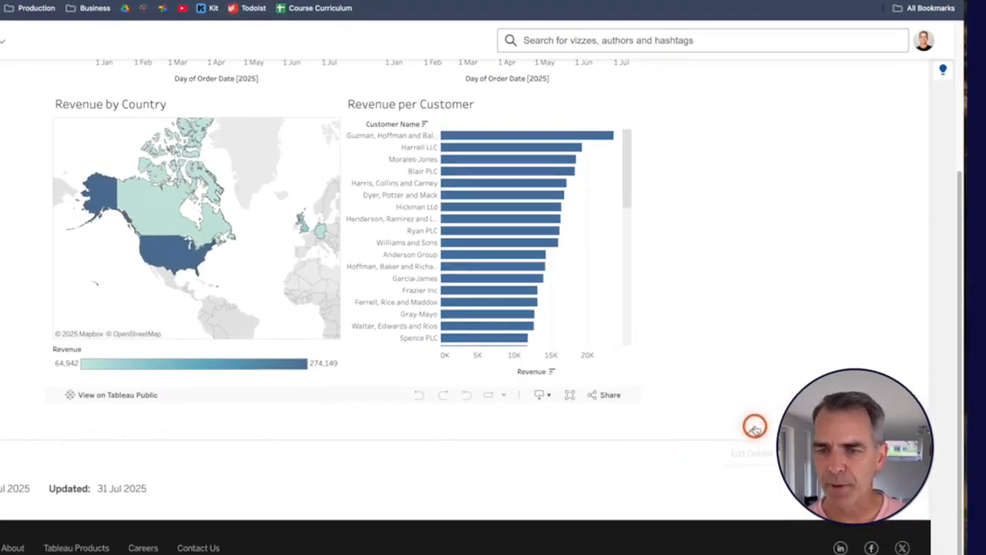
left_click(752, 429)
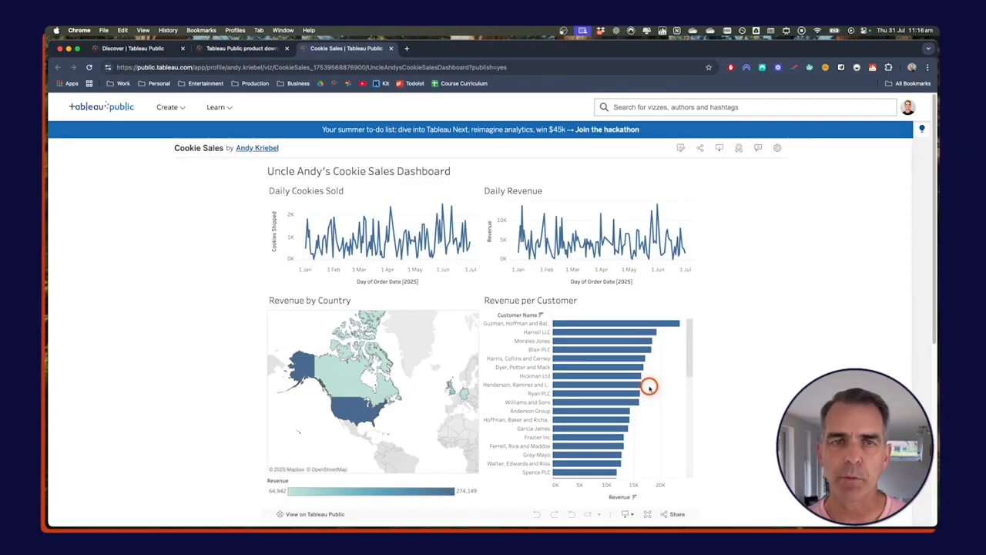
Step: Test the customer filter on the published dashboard with the third through eighth customers, and clear the selection
left_click_drag(649, 386, 567, 340)
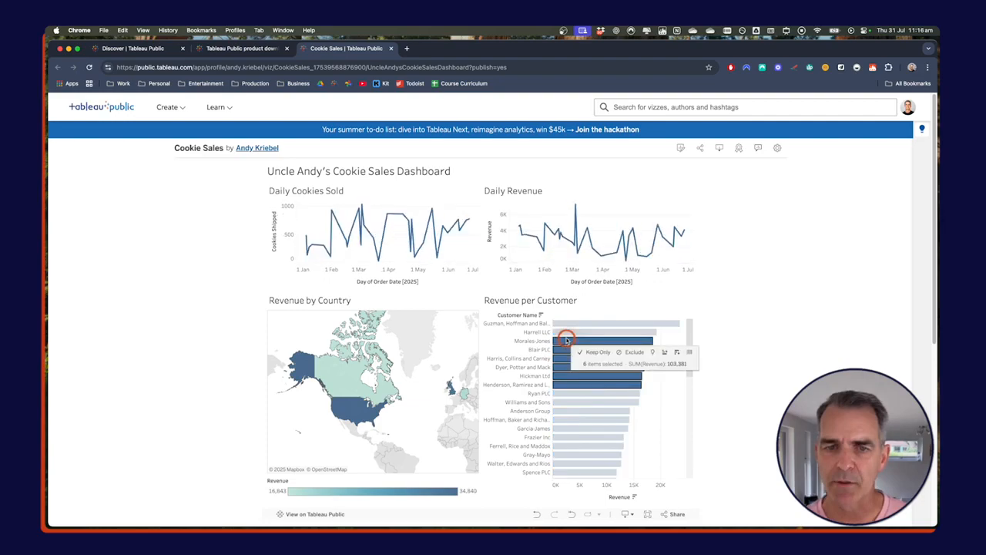
left_click(605, 394)
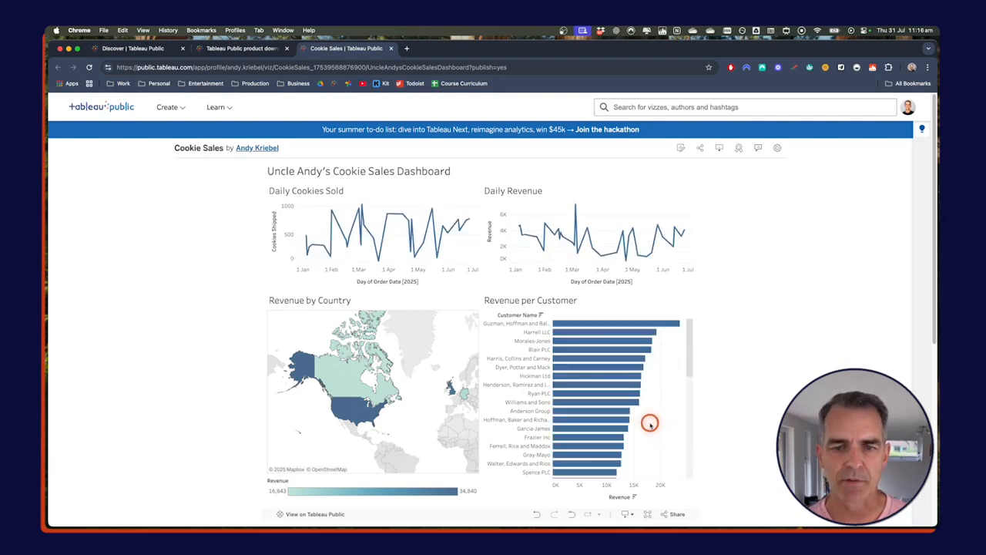